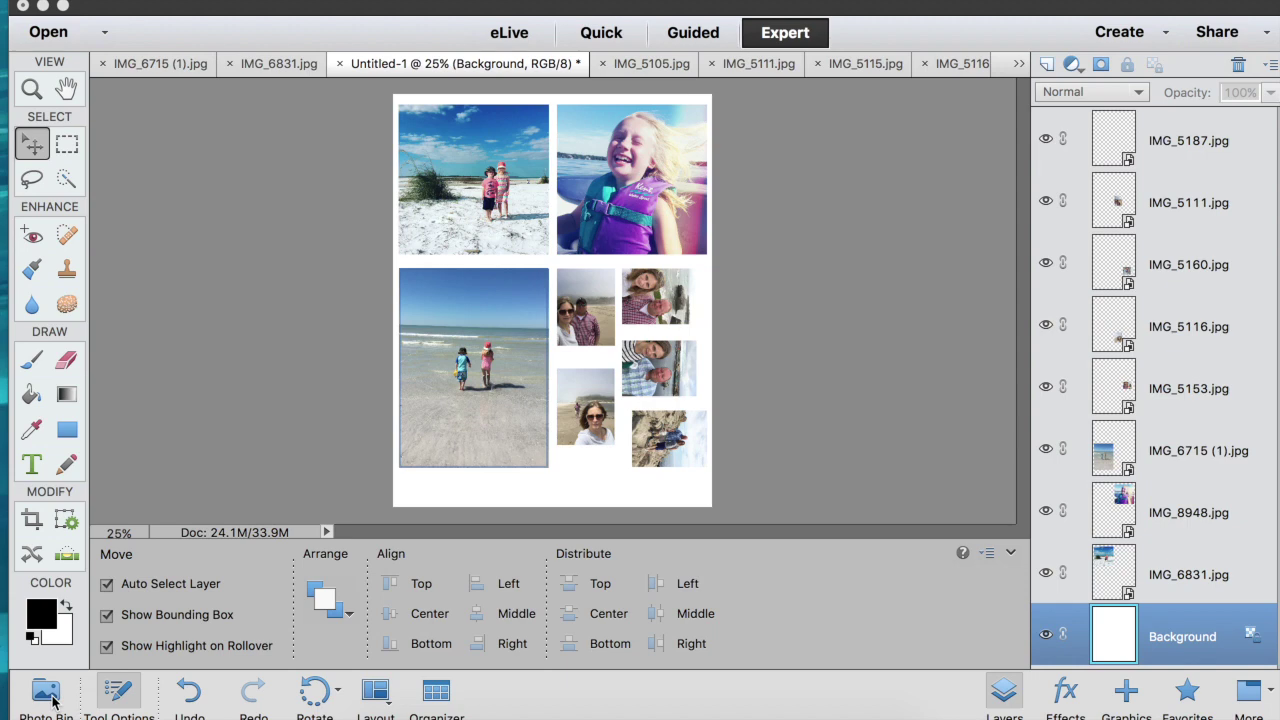
- Create a blank document named "photo print", 8.5 × 11 inches at 300 pixels/inch, with RGB color and a white background
{"action": "left_click", "coordinate": [54, 700]}
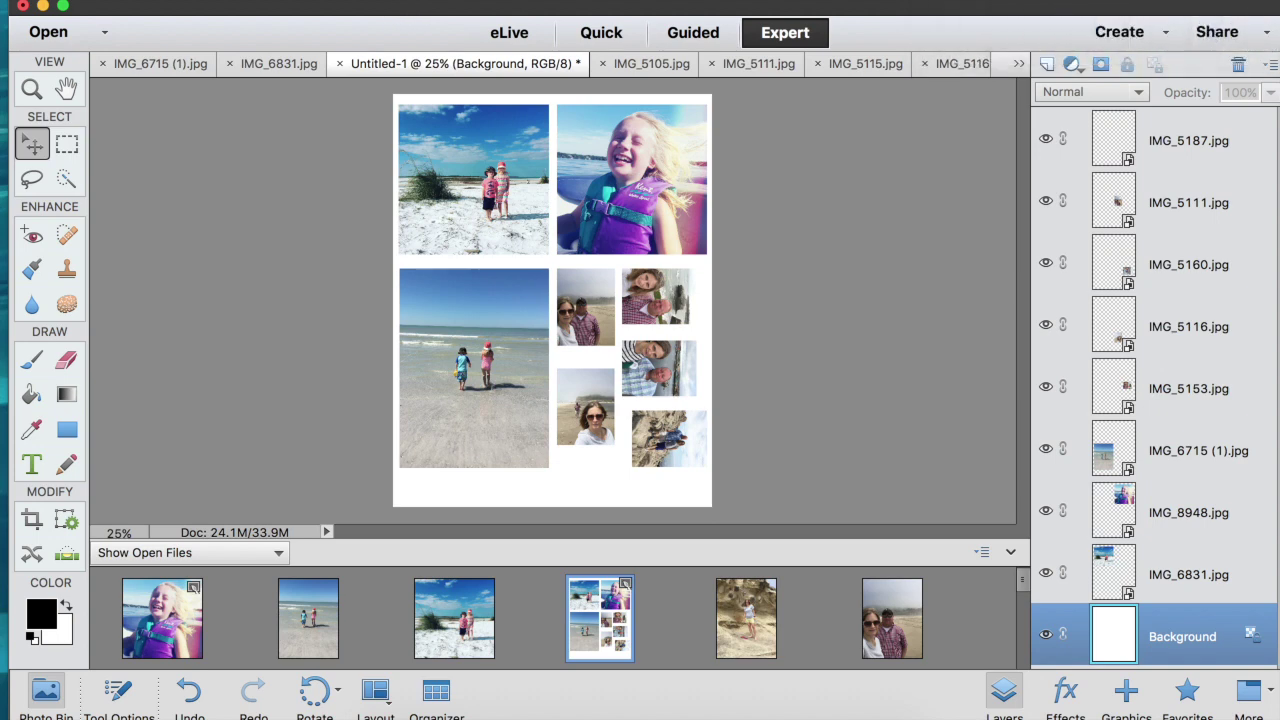
{"action": "left_click", "coordinate": [272, 0]}
{"action": "mouse_move", "coordinate": [447, 6]}
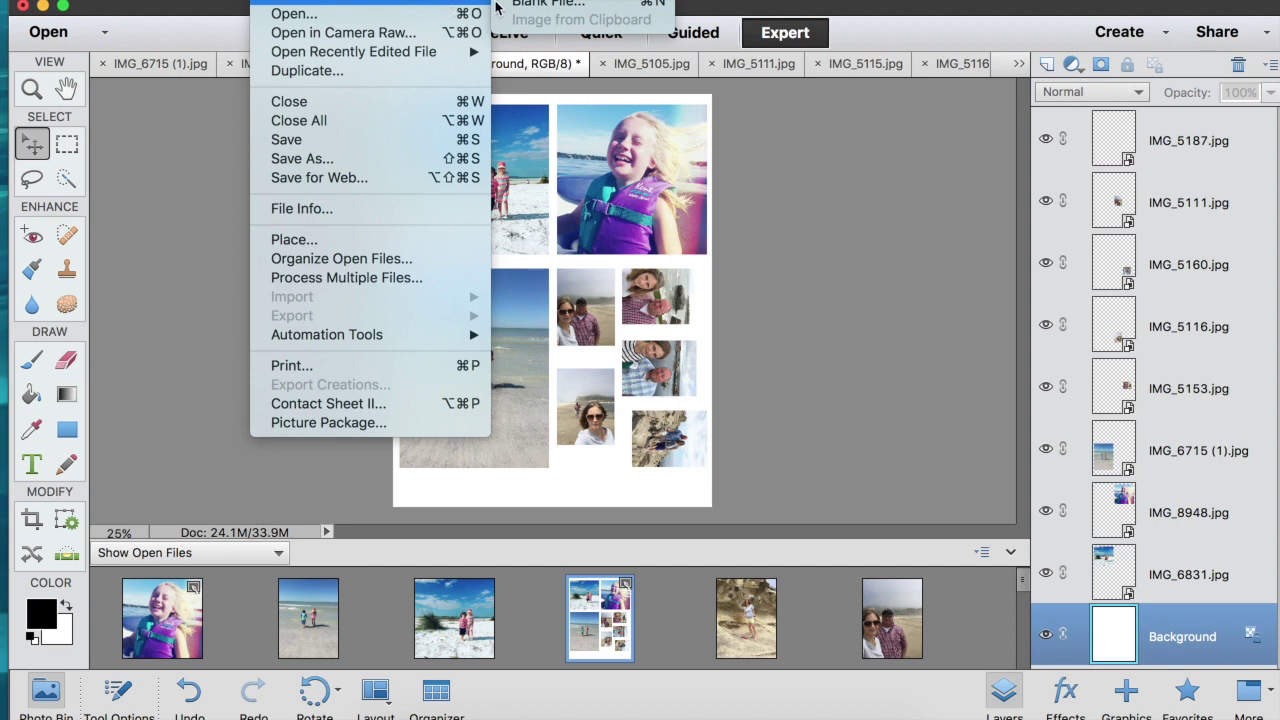
{"action": "left_click", "coordinate": [527, 5]}
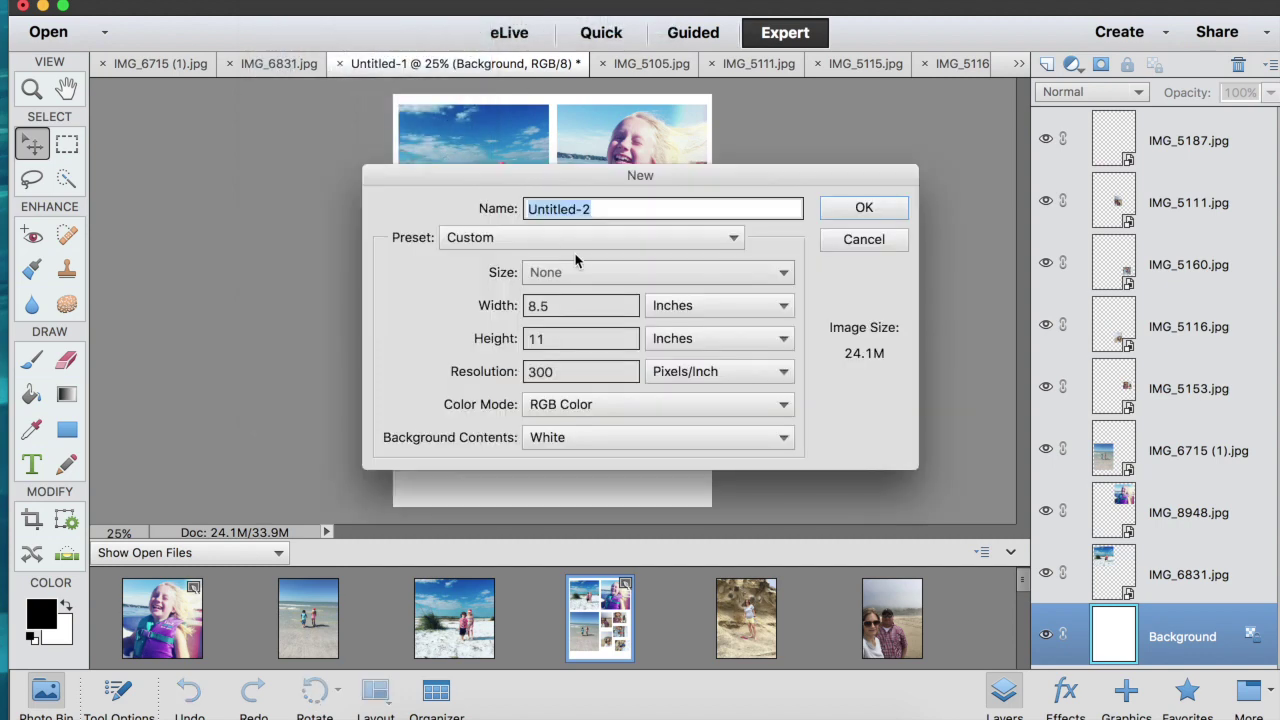
{"action": "left_click", "coordinate": [564, 304]}
{"action": "left_click", "coordinate": [559, 338]}
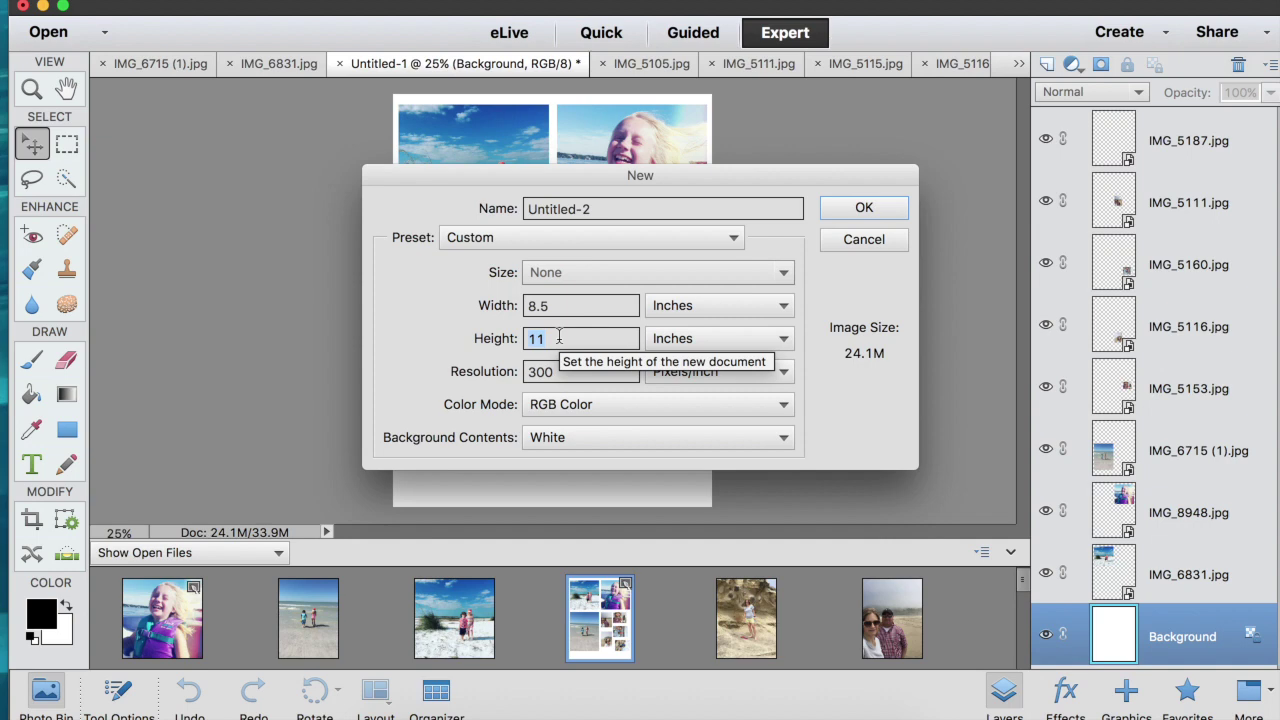
{"action": "left_click", "coordinate": [559, 372]}
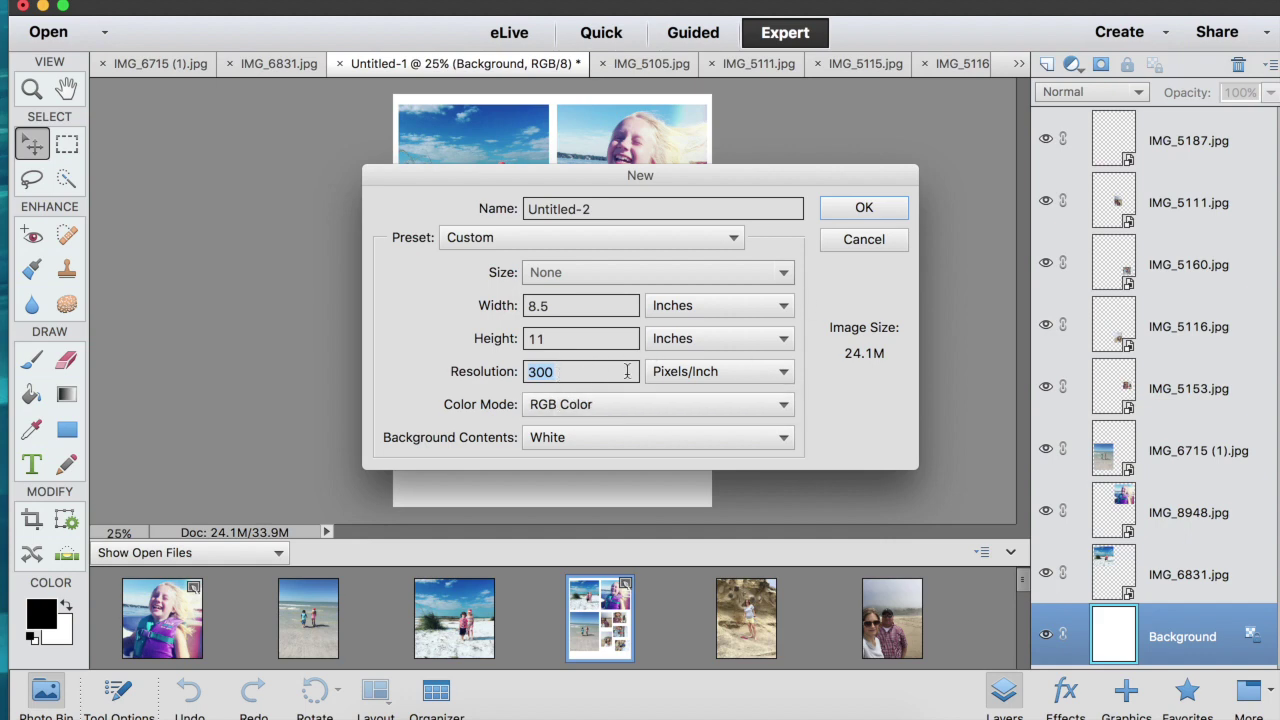
{"action": "left_click", "coordinate": [588, 210]}
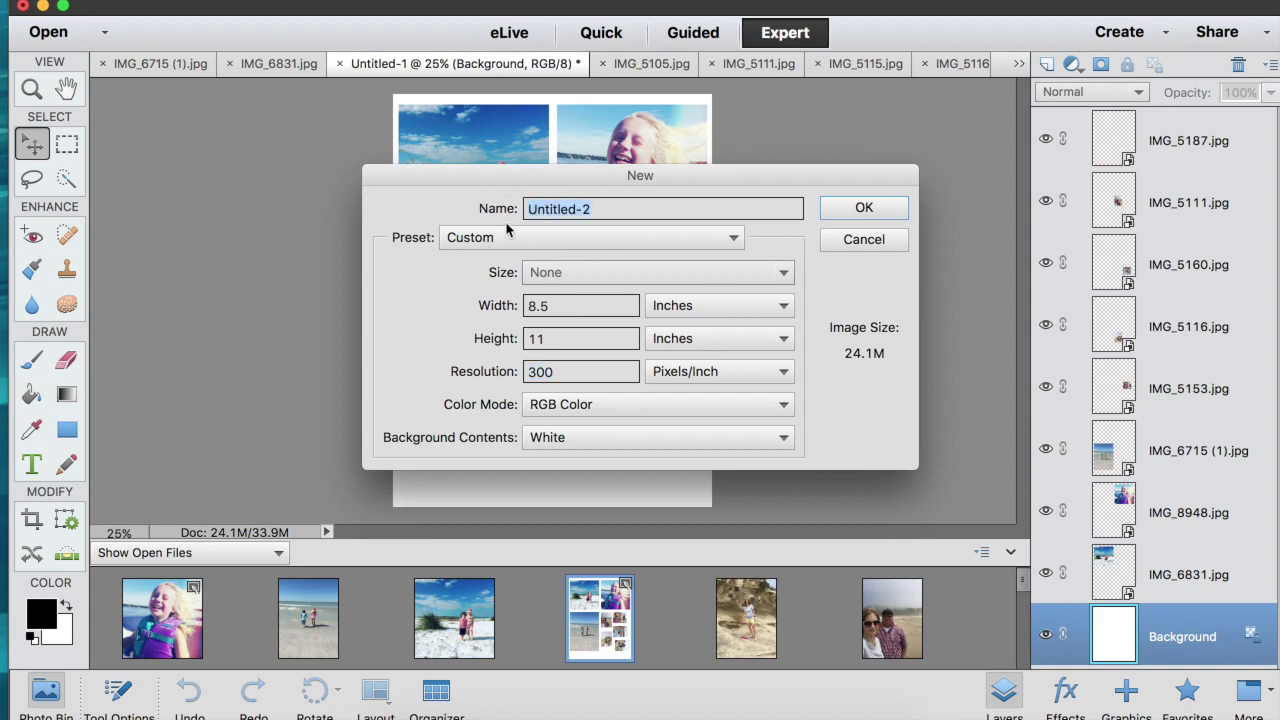
{"action": "type", "text": "photo print"}
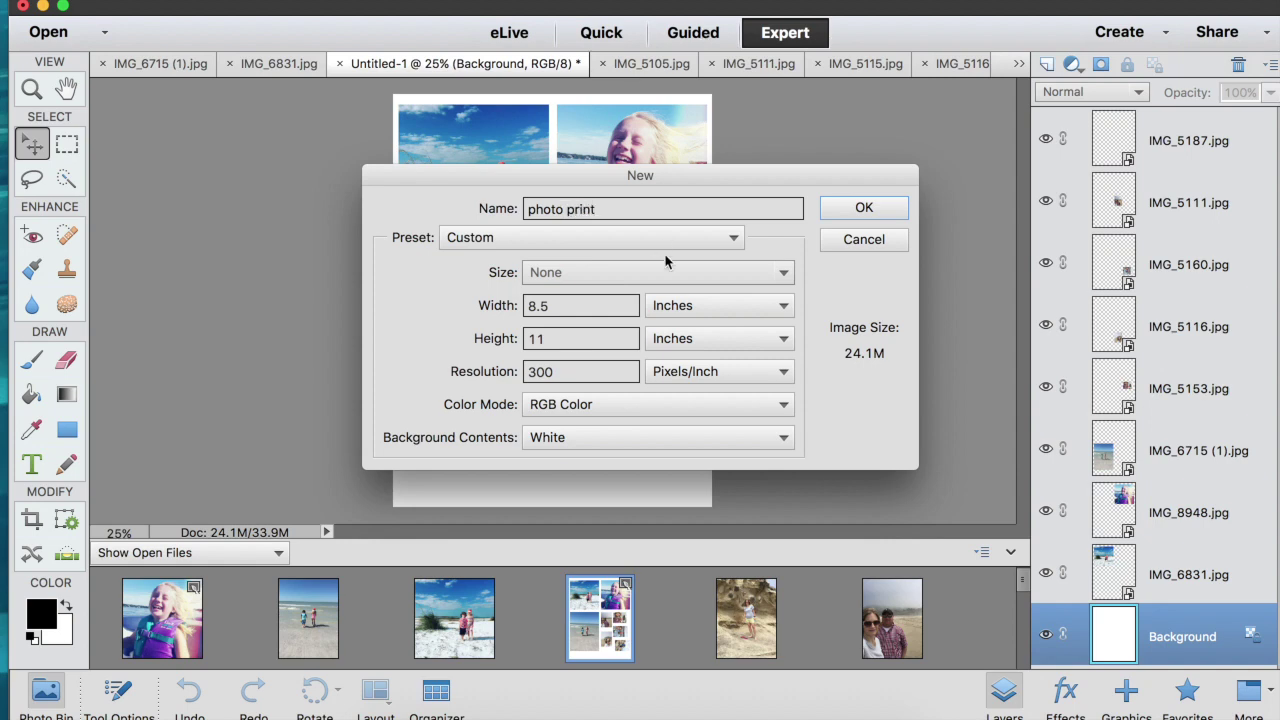
{"action": "left_click", "coordinate": [840, 208]}
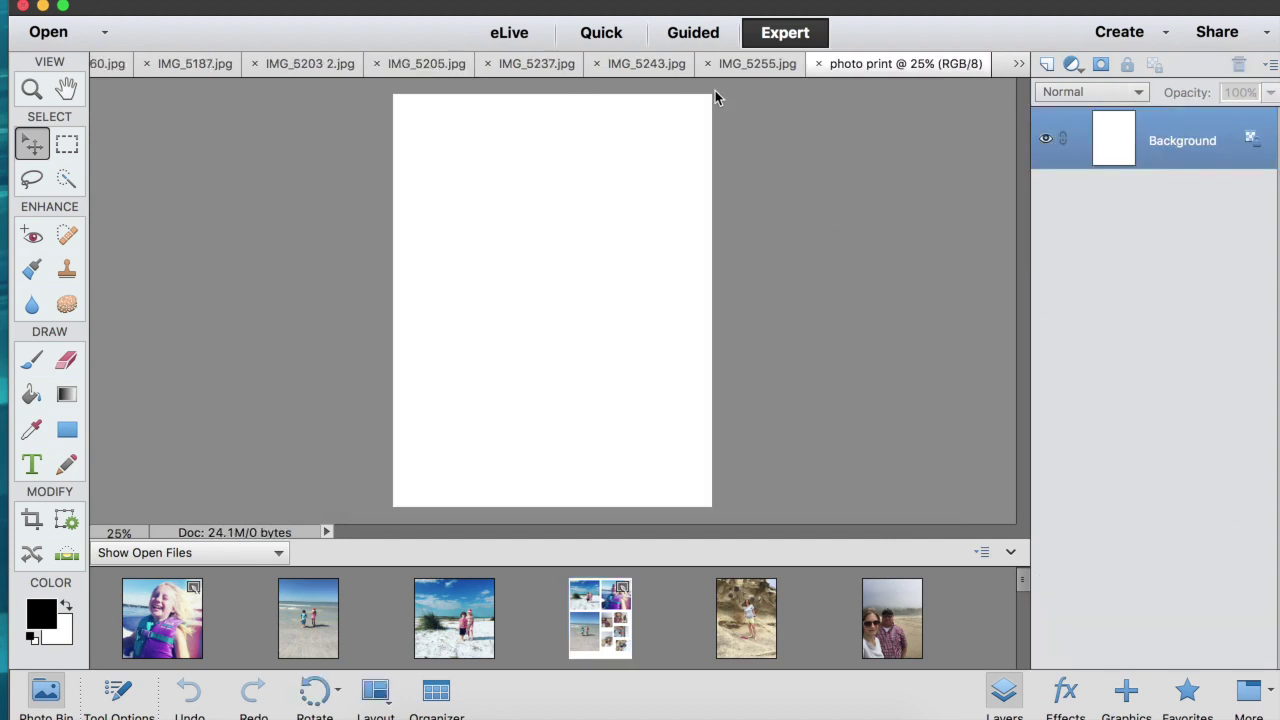
{"action": "left_click_drag", "start_coordinate": [680, 14], "coordinate": [672, 7]}
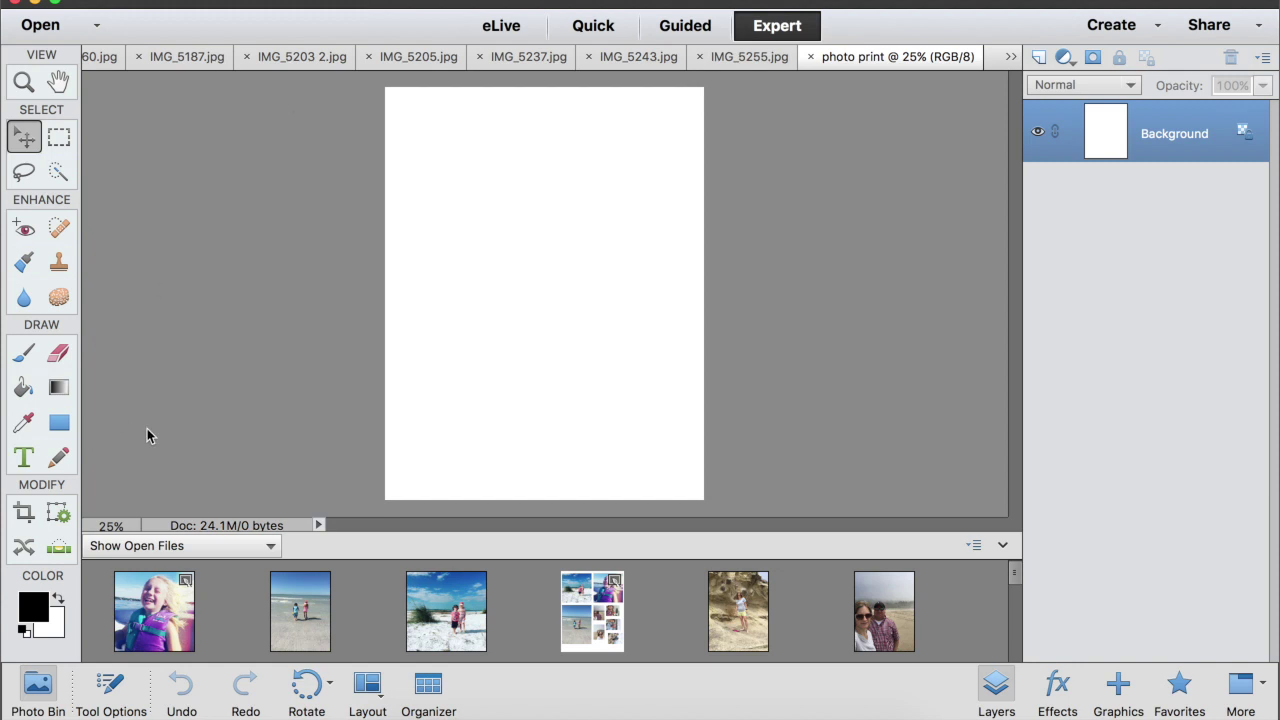
- Draw a black fixed-size rectangle, 4 in wide and 4 in high, in the upper-left part of the page
{"action": "left_click", "coordinate": [60, 426]}
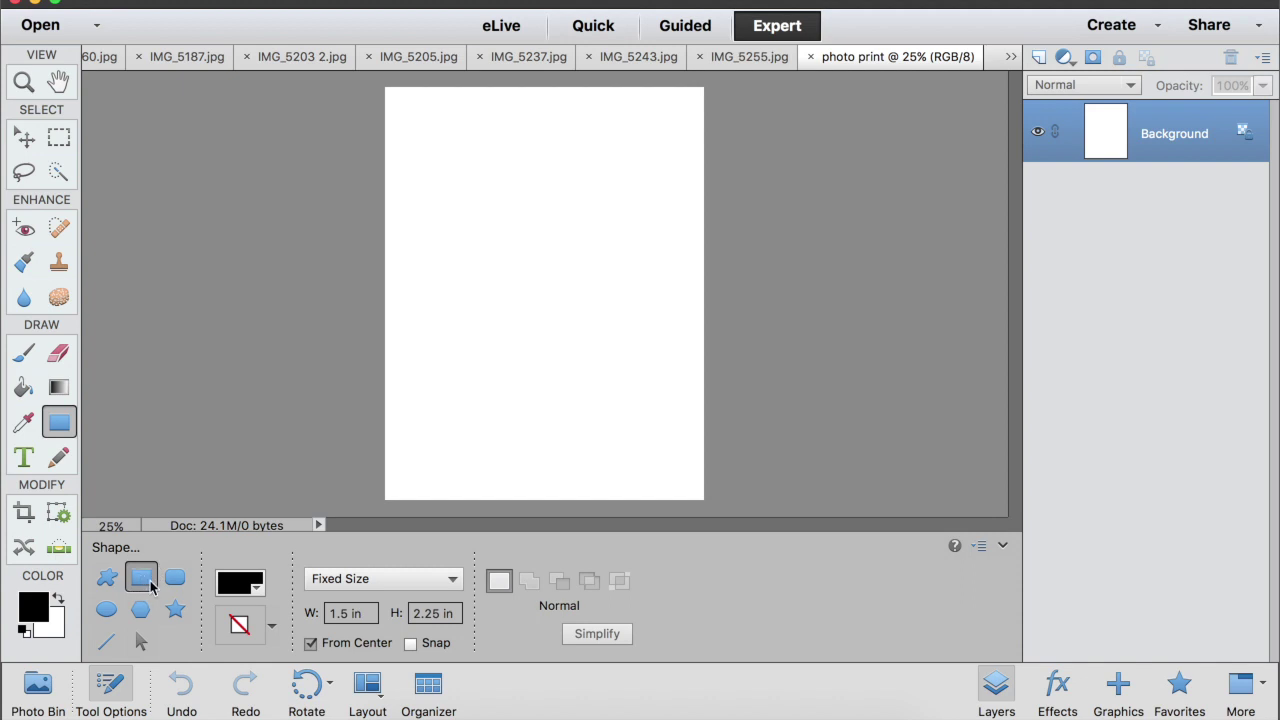
{"action": "left_click", "coordinate": [370, 580]}
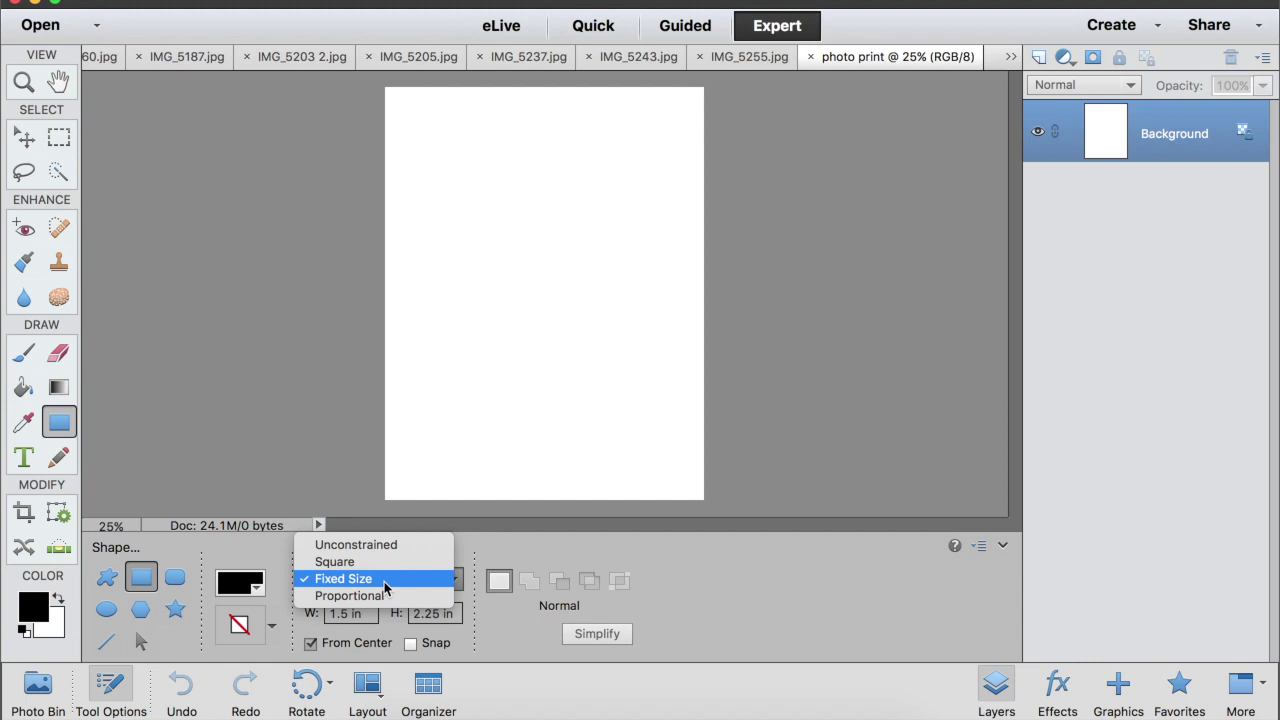
{"action": "left_click", "coordinate": [384, 581]}
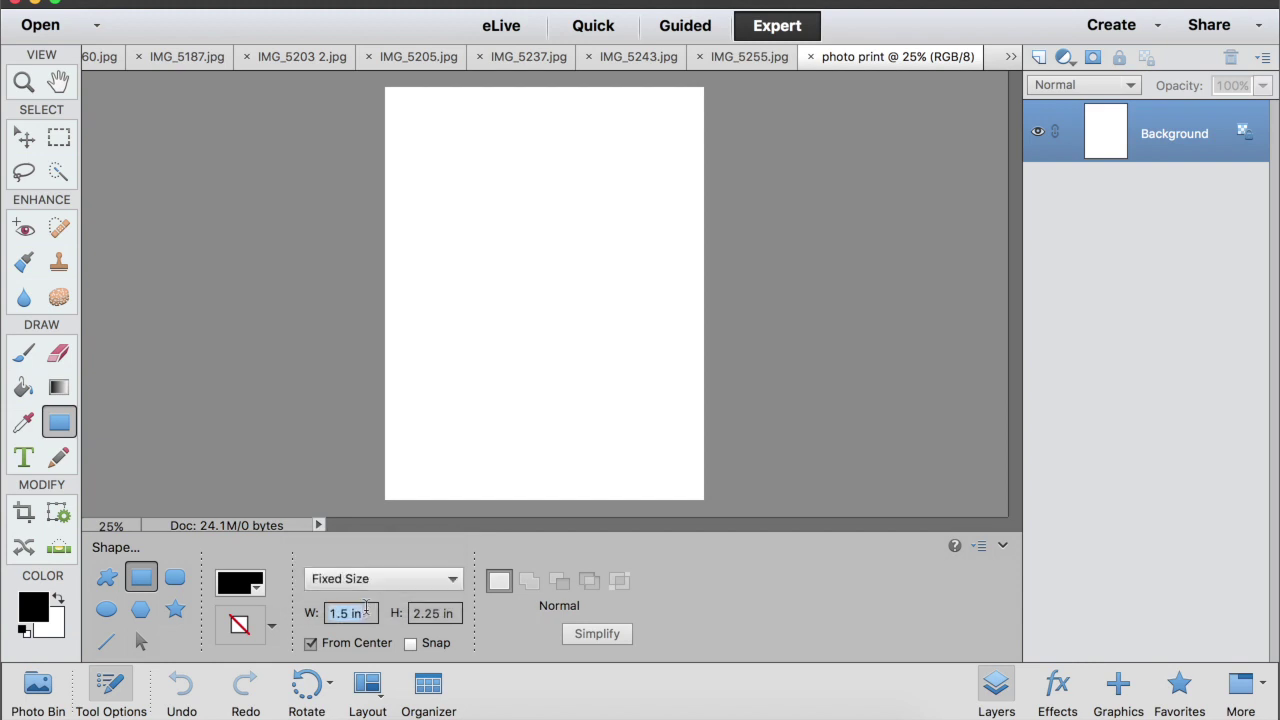
{"action": "type", "text": "4"}
{"action": "key", "text": "Tab"}
{"action": "type", "text": "4"}
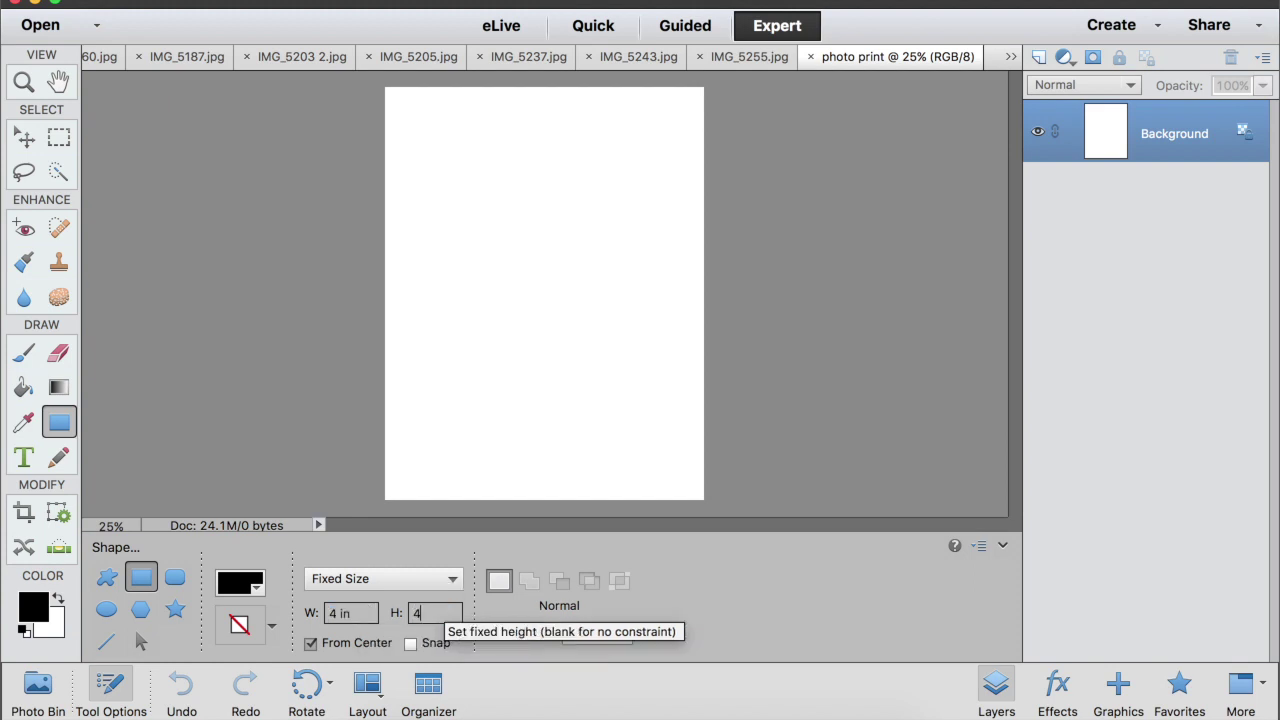
{"action": "left_click", "coordinate": [437, 168]}
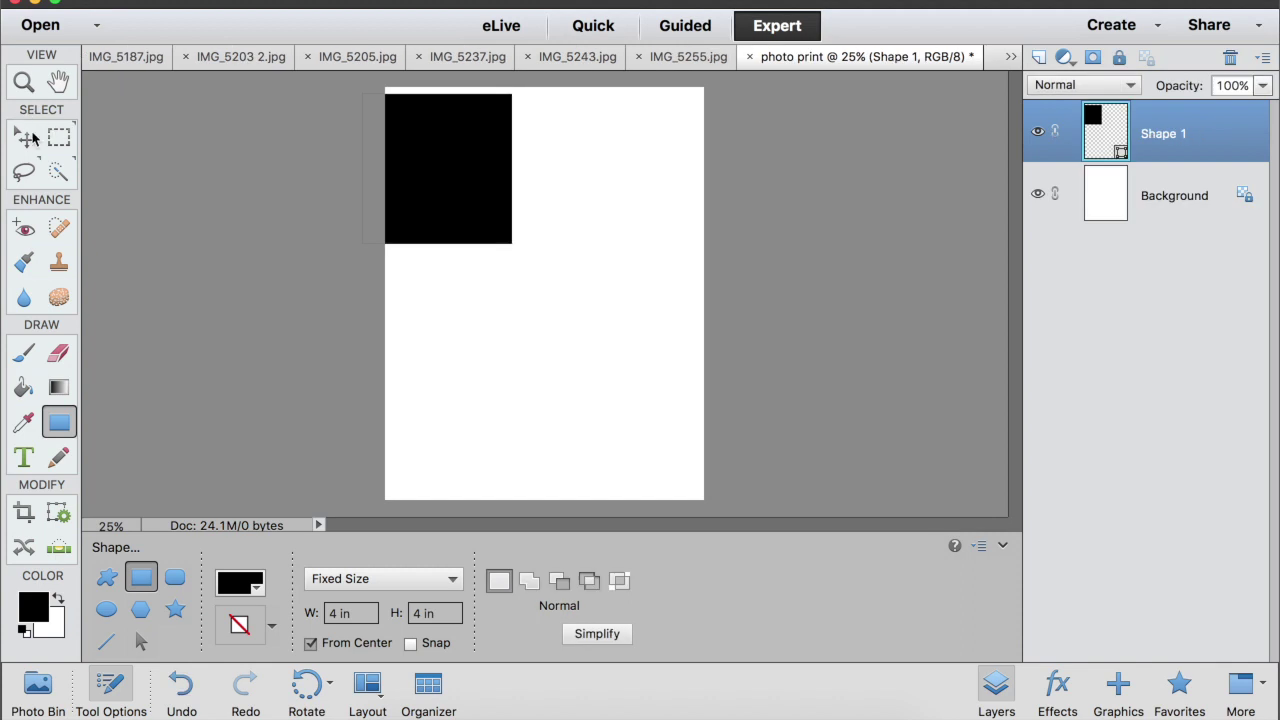
- Move the black square fully onto the page, just inside its upper-left corner, and deselect it
{"action": "key", "text": "v"}
{"action": "left_click_drag", "start_coordinate": [462, 179], "coordinate": [509, 198]}
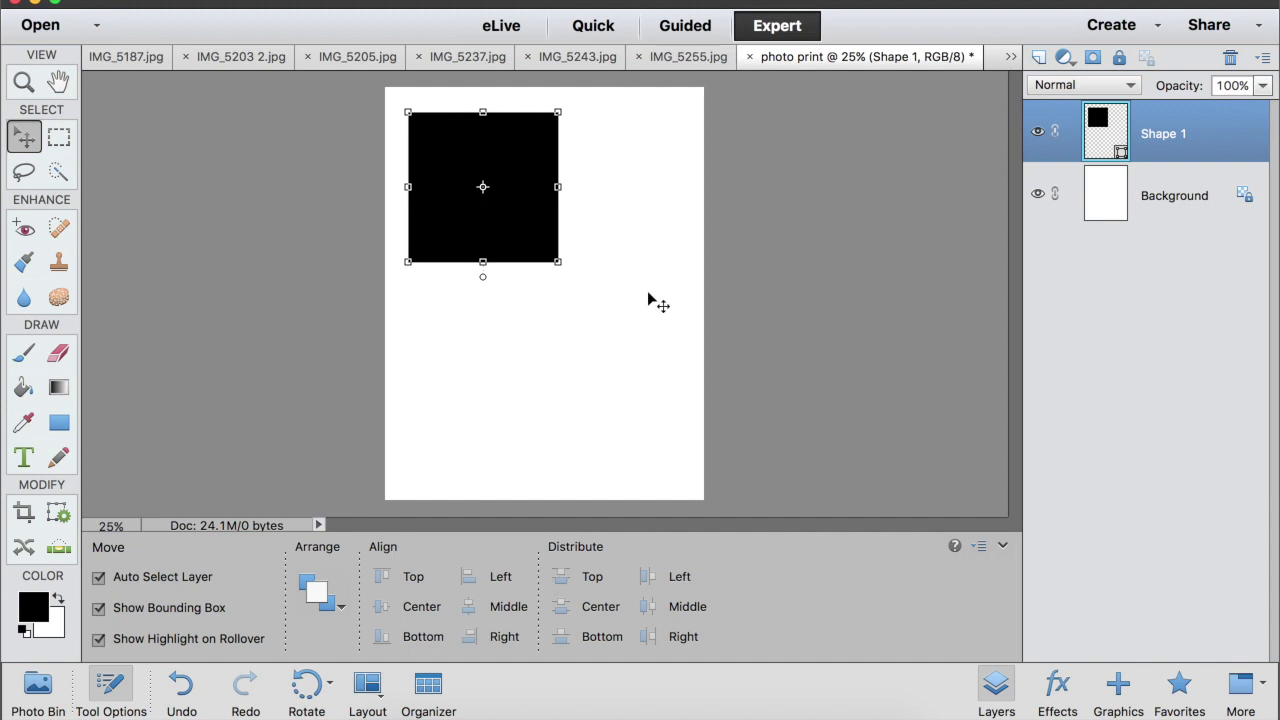
{"action": "left_click_drag", "start_coordinate": [515, 183], "coordinate": [509, 173]}
{"action": "left_click", "coordinate": [620, 306]}
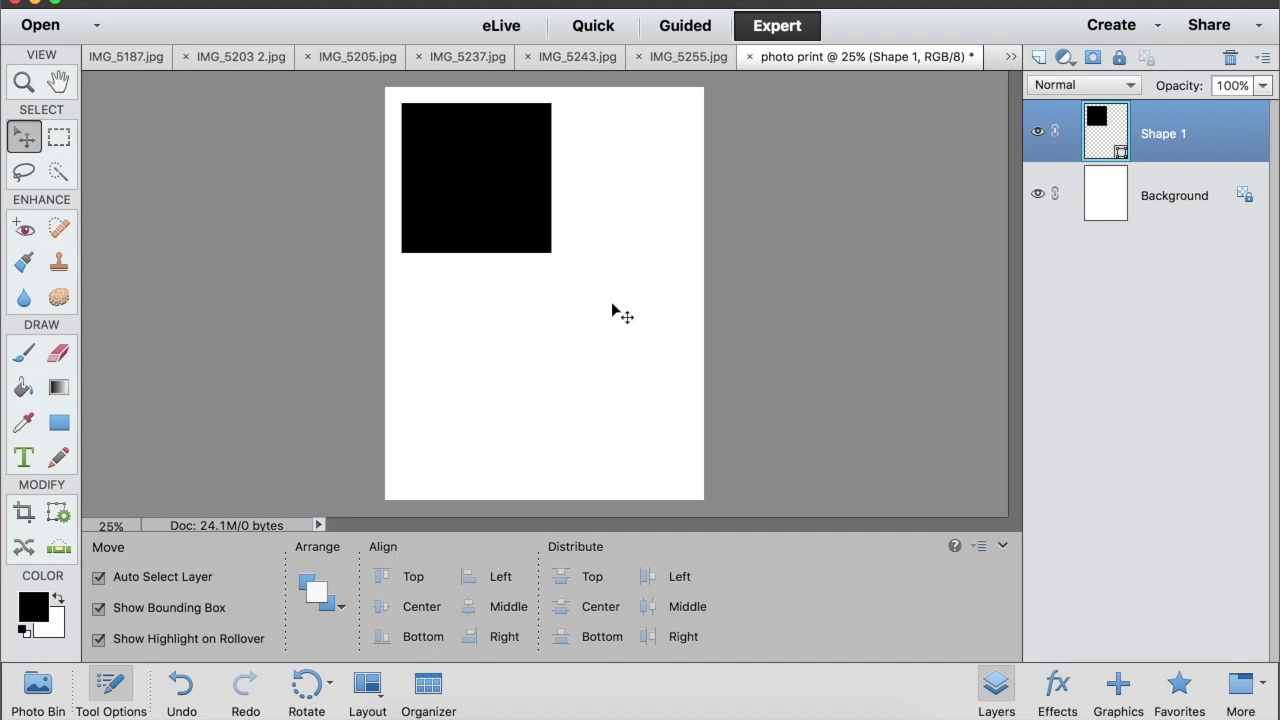
- Add the open photo IMG_6831.jpg to the page and scale it to 47.06% so it exactly covers the black square
{"action": "left_click", "coordinate": [35, 690]}
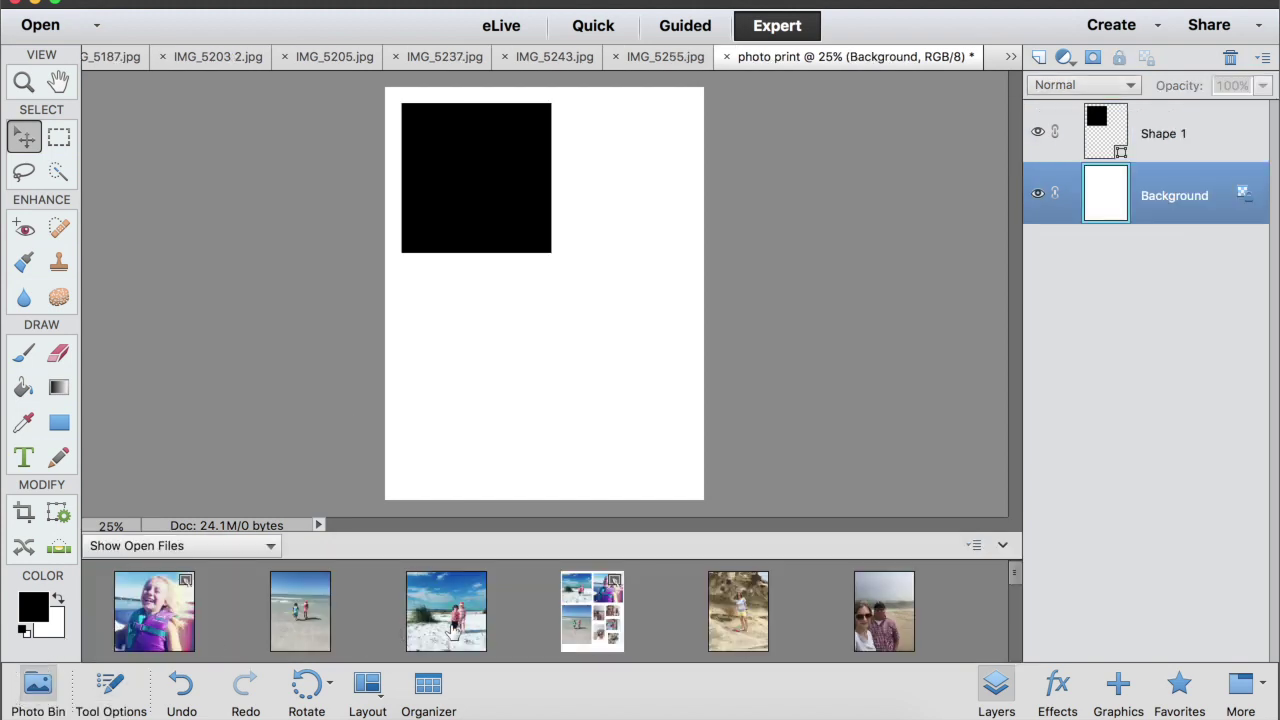
{"action": "left_click", "coordinate": [452, 630]}
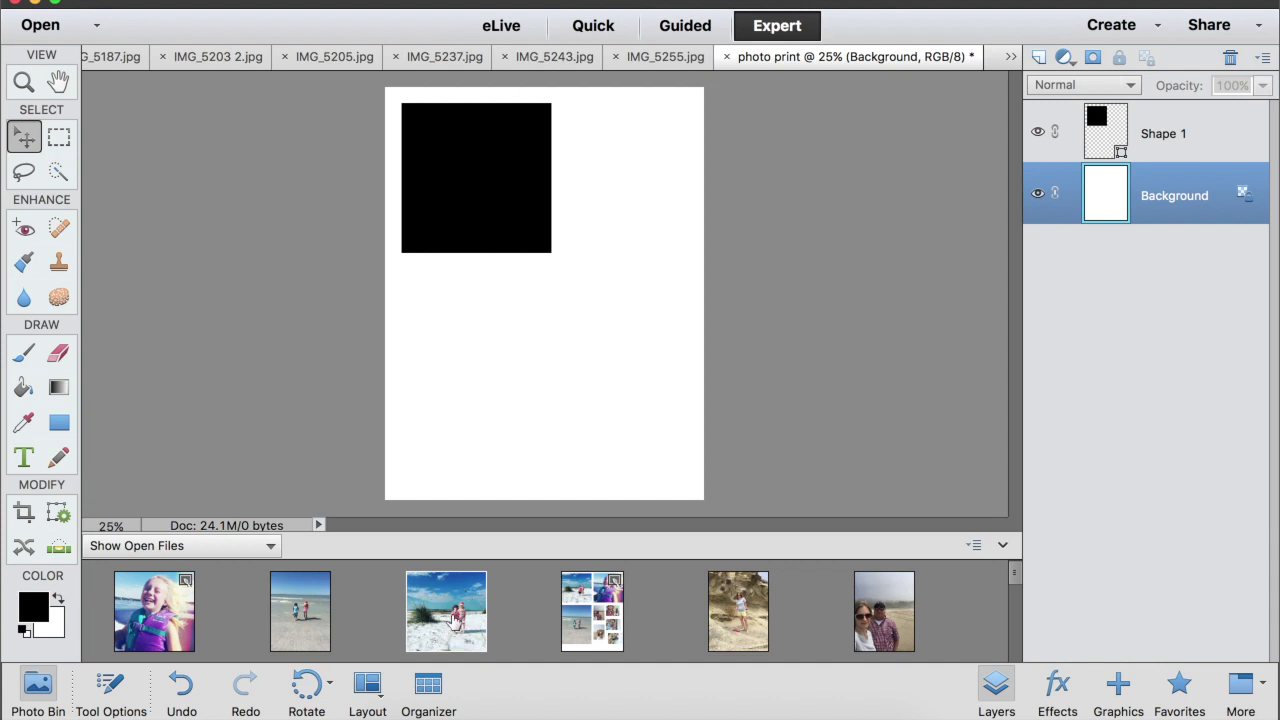
{"action": "left_click_drag", "start_coordinate": [452, 625], "coordinate": [505, 357]}
{"action": "left_click_drag", "start_coordinate": [386, 133], "coordinate": [568, 342]}
{"action": "left_click_drag", "start_coordinate": [628, 380], "coordinate": [466, 164]}
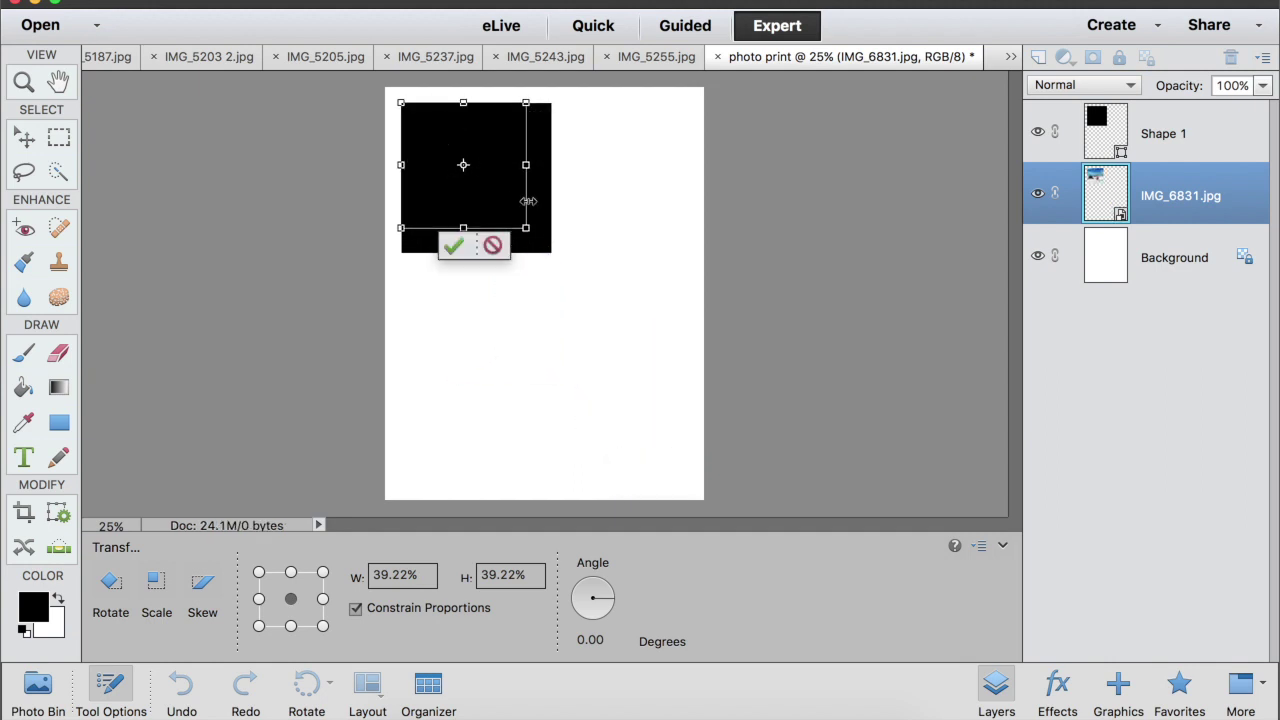
{"action": "left_click_drag", "start_coordinate": [527, 228], "coordinate": [550, 254]}
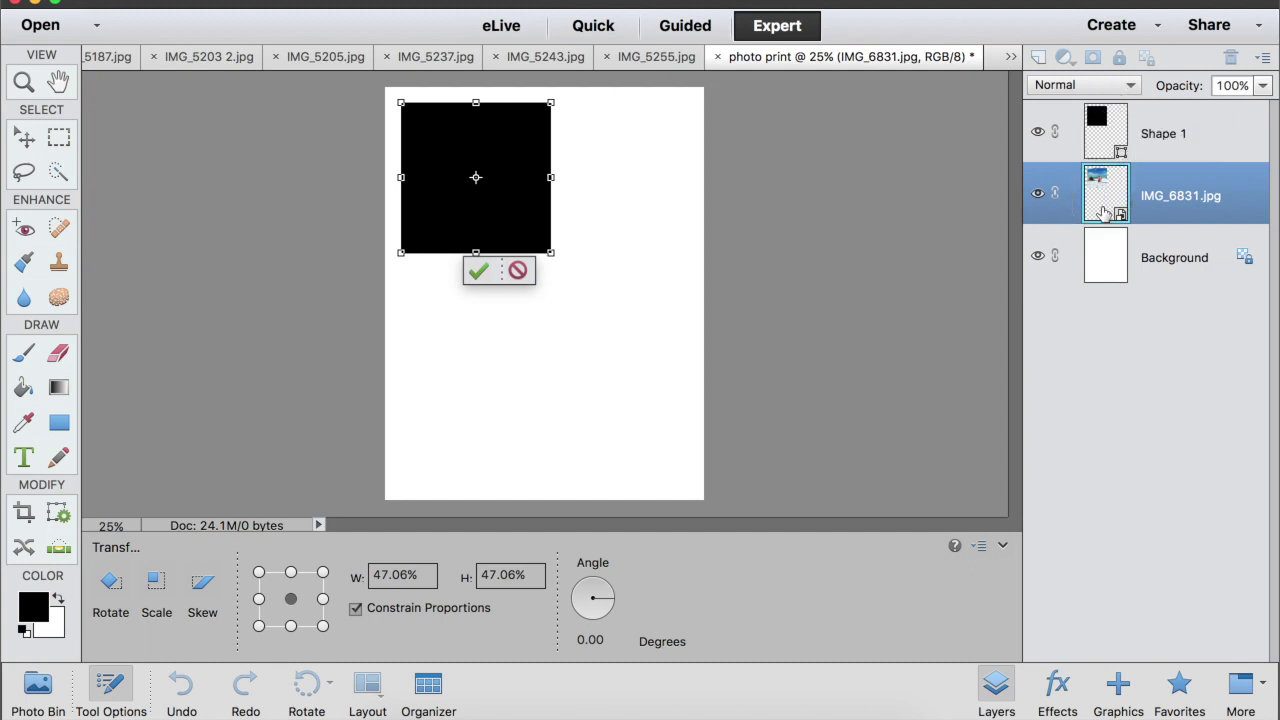
{"action": "left_click", "coordinate": [477, 268]}
- Move the black square's layer beneath the IMG_6831.jpg layer and delete the square
{"action": "left_click_drag", "start_coordinate": [1100, 143], "coordinate": [1100, 228]}
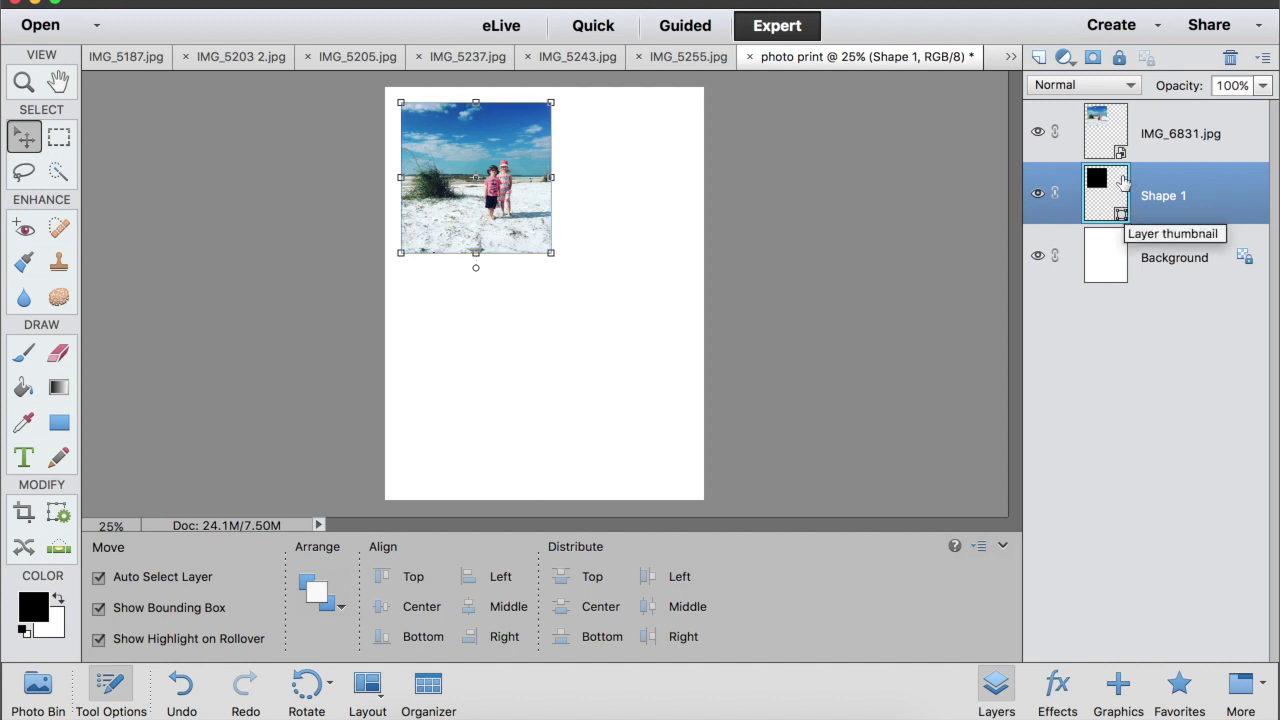
{"action": "key", "text": "Delete"}
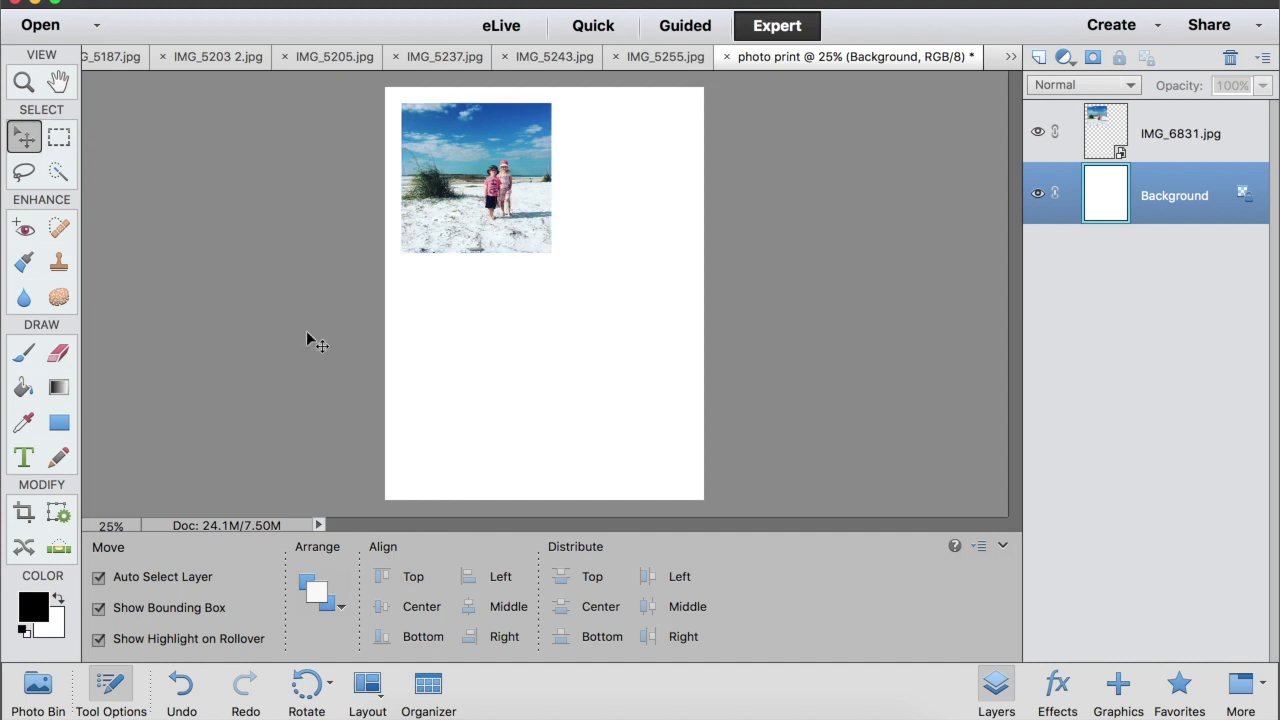
- Draw another 4 × 4 in black square and position it below the beach photo, aligned with the photo's side edges
{"action": "left_click", "coordinate": [60, 425]}
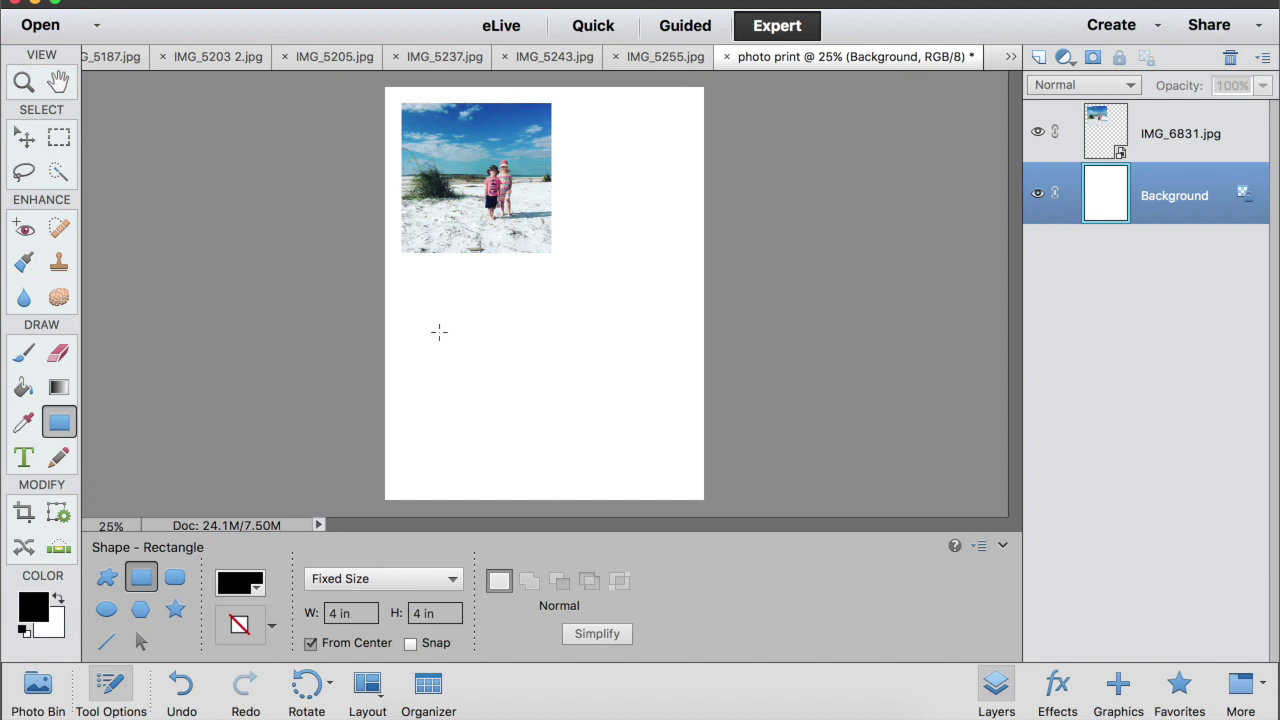
{"action": "left_click", "coordinate": [24, 135]}
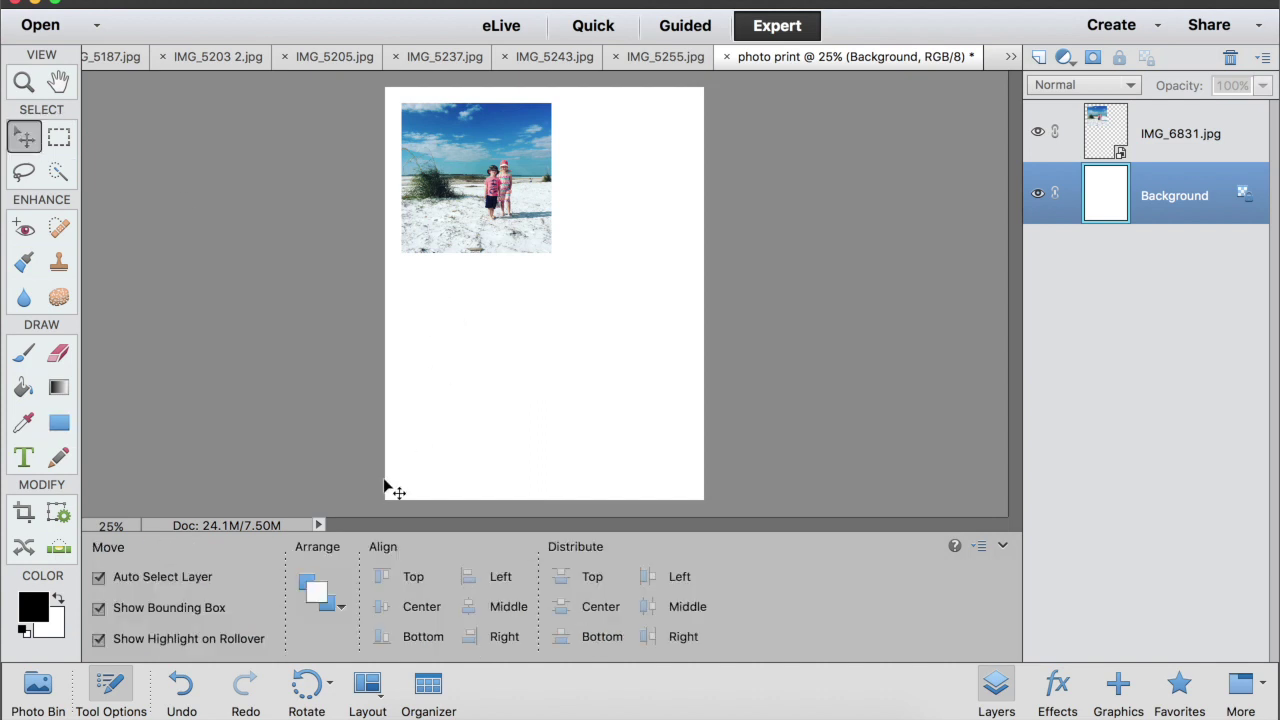
{"action": "left_click", "coordinate": [59, 422]}
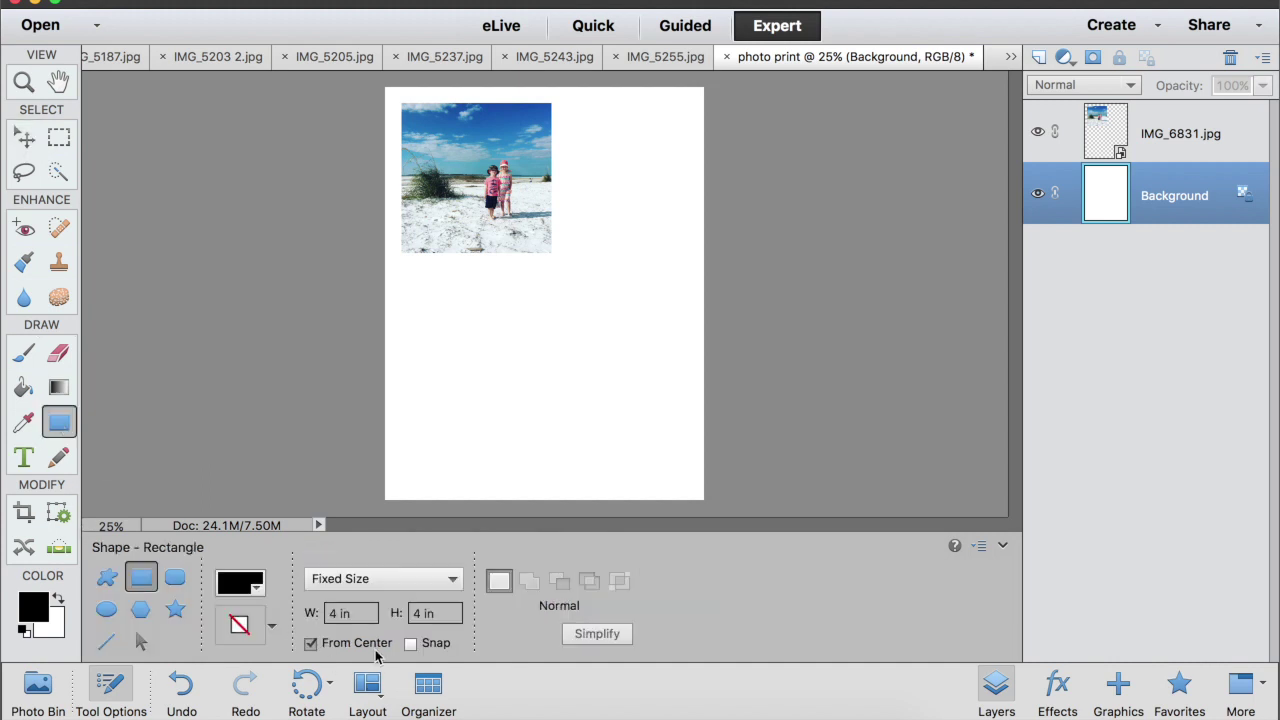
{"action": "left_click", "coordinate": [352, 584]}
{"action": "left_click", "coordinate": [352, 577]}
{"action": "left_click", "coordinate": [368, 613]}
{"action": "left_click", "coordinate": [467, 321]}
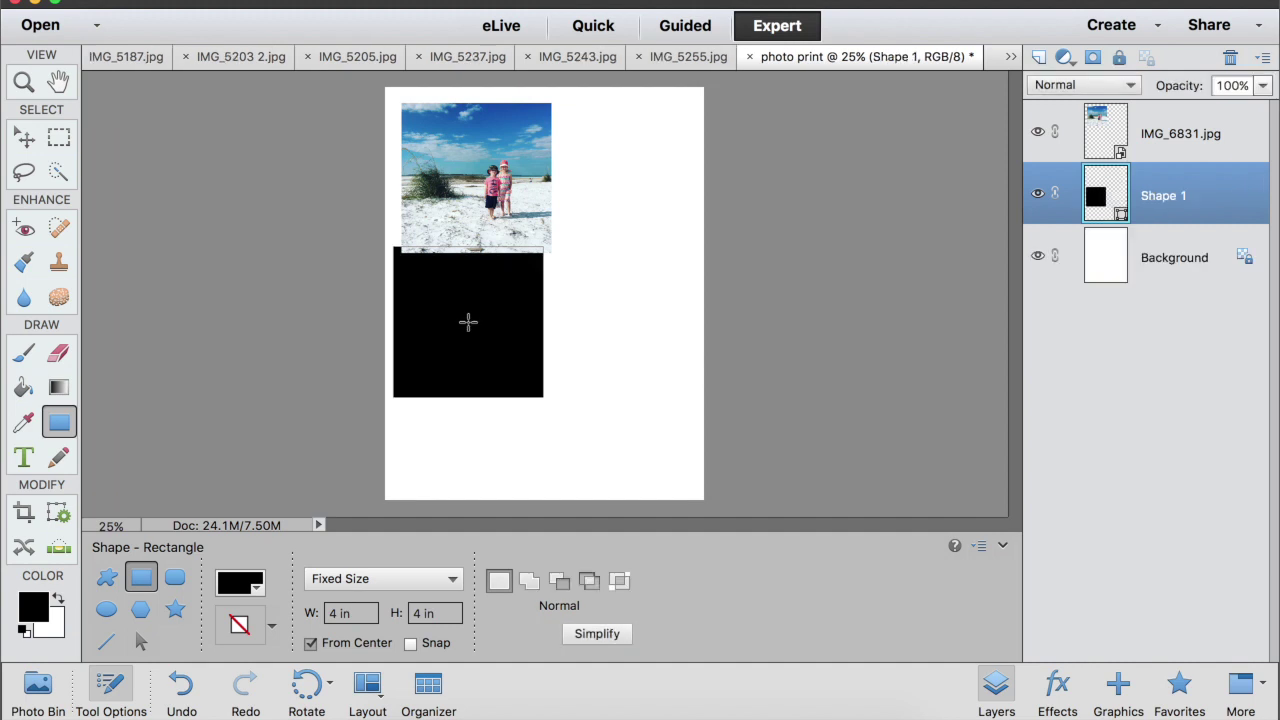
{"action": "left_click", "coordinate": [24, 137]}
{"action": "left_click_drag", "start_coordinate": [471, 343], "coordinate": [480, 355]}
- Add the open photo IMG_5187.jpg to the page, scale it to 49.30% and place it beside the lower black square
{"action": "left_click", "coordinate": [38, 686]}
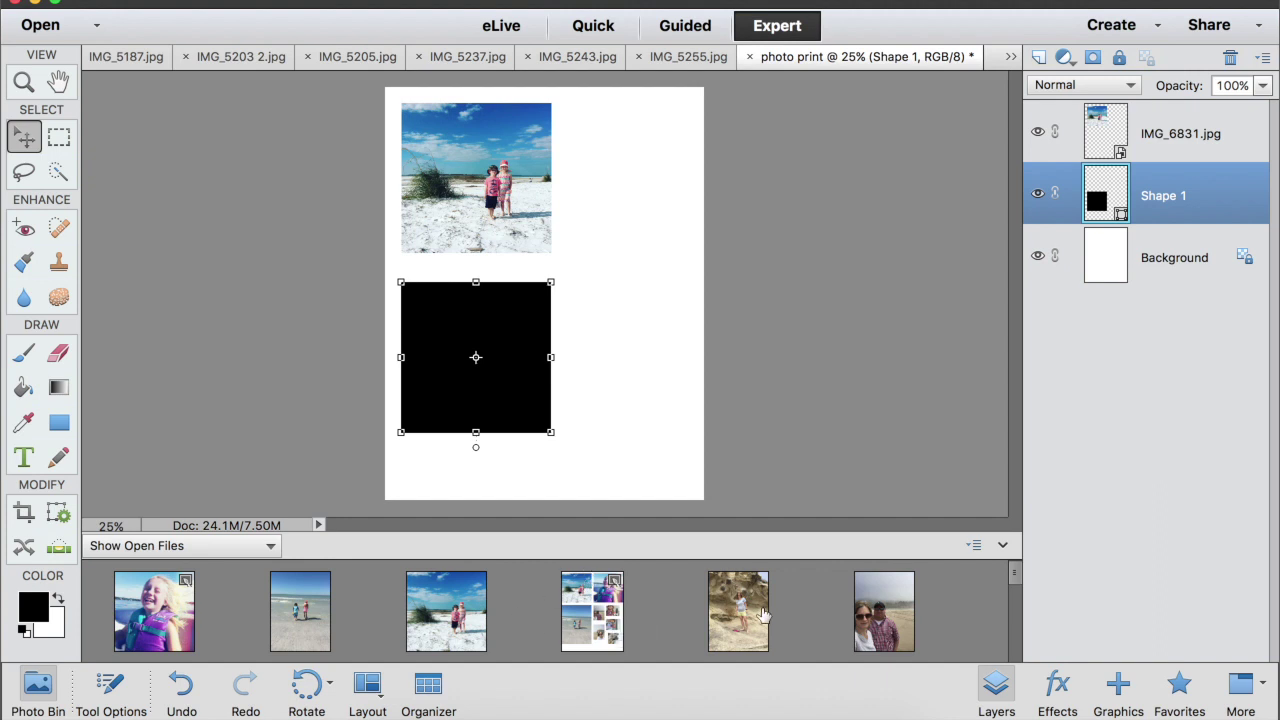
{"action": "scroll", "coordinate": [768, 628], "scroll_direction": "down", "scroll_amount": 5}
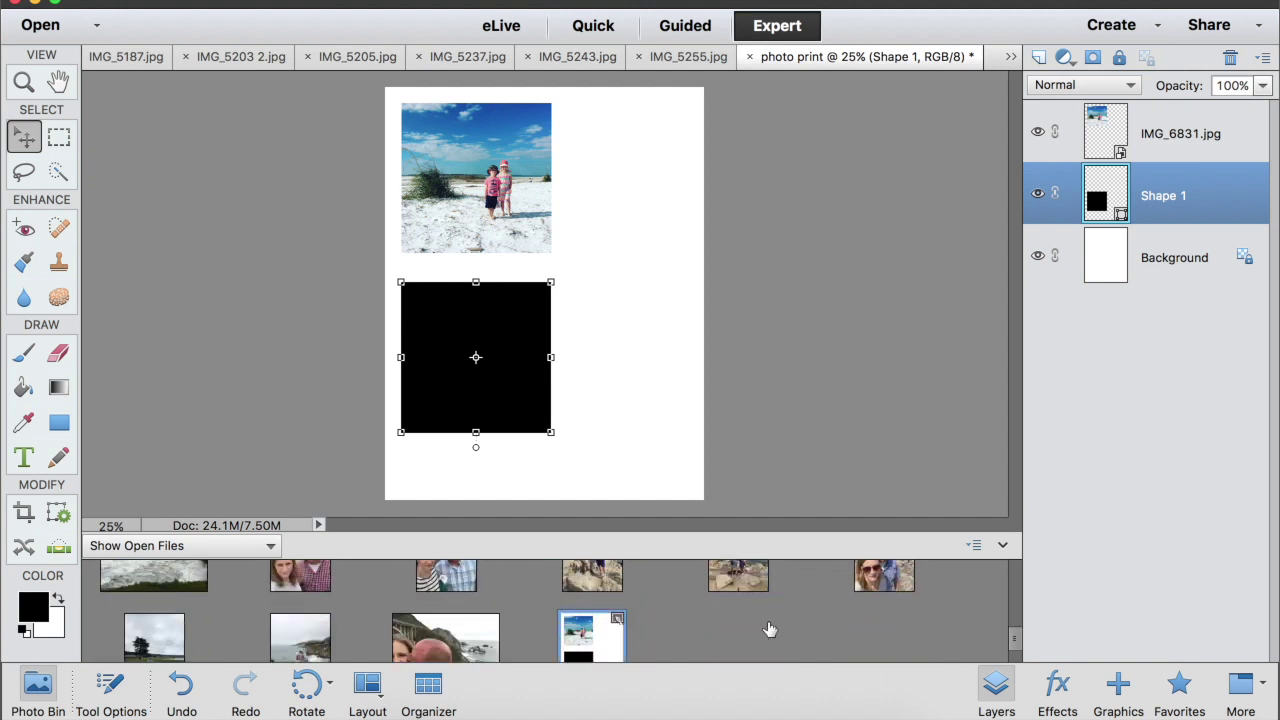
{"action": "scroll", "coordinate": [720, 622], "scroll_direction": "up", "scroll_amount": 2}
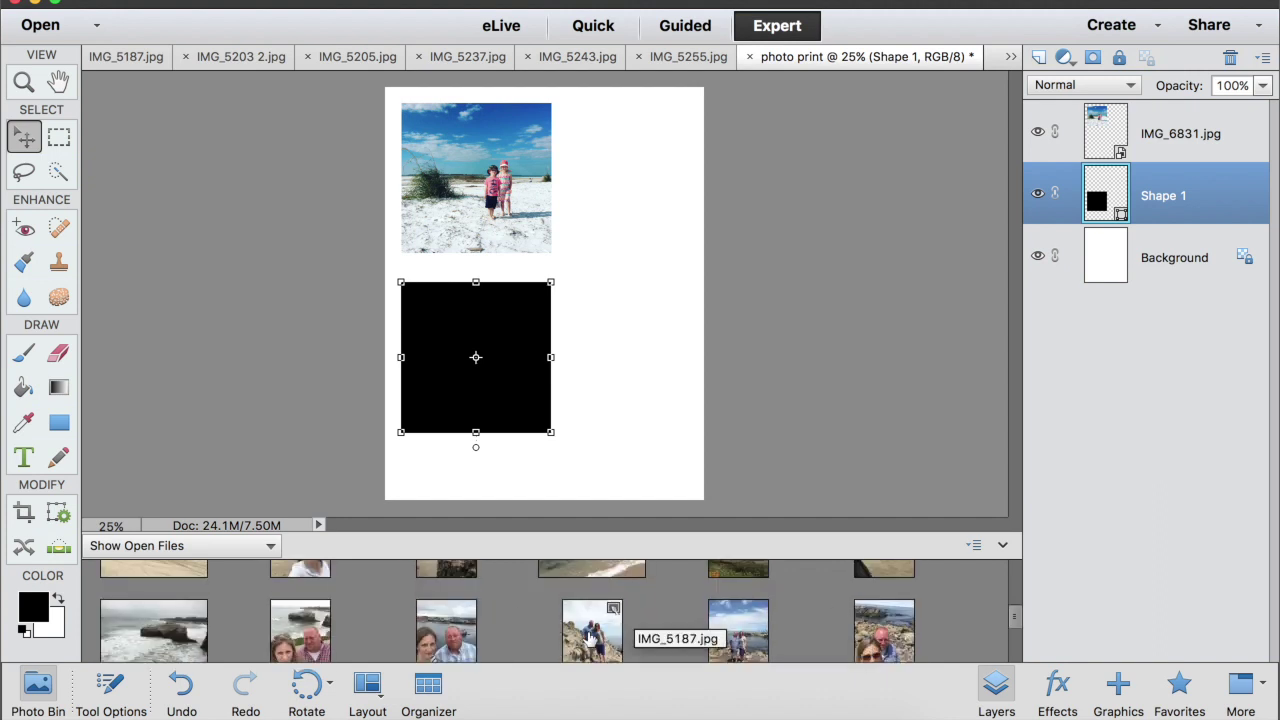
{"action": "left_click_drag", "start_coordinate": [590, 638], "coordinate": [609, 336]}
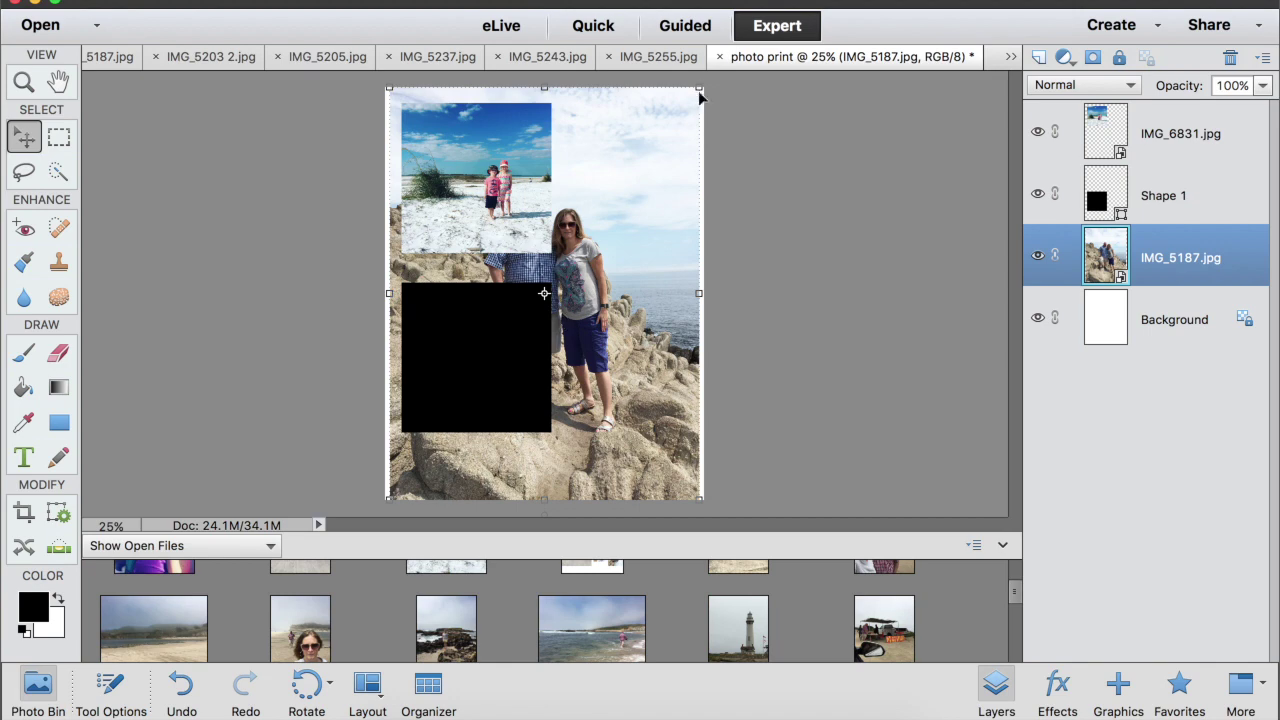
{"action": "left_click_drag", "start_coordinate": [698, 88], "coordinate": [546, 300]}
{"action": "left_click_drag", "start_coordinate": [500, 470], "coordinate": [650, 400]}
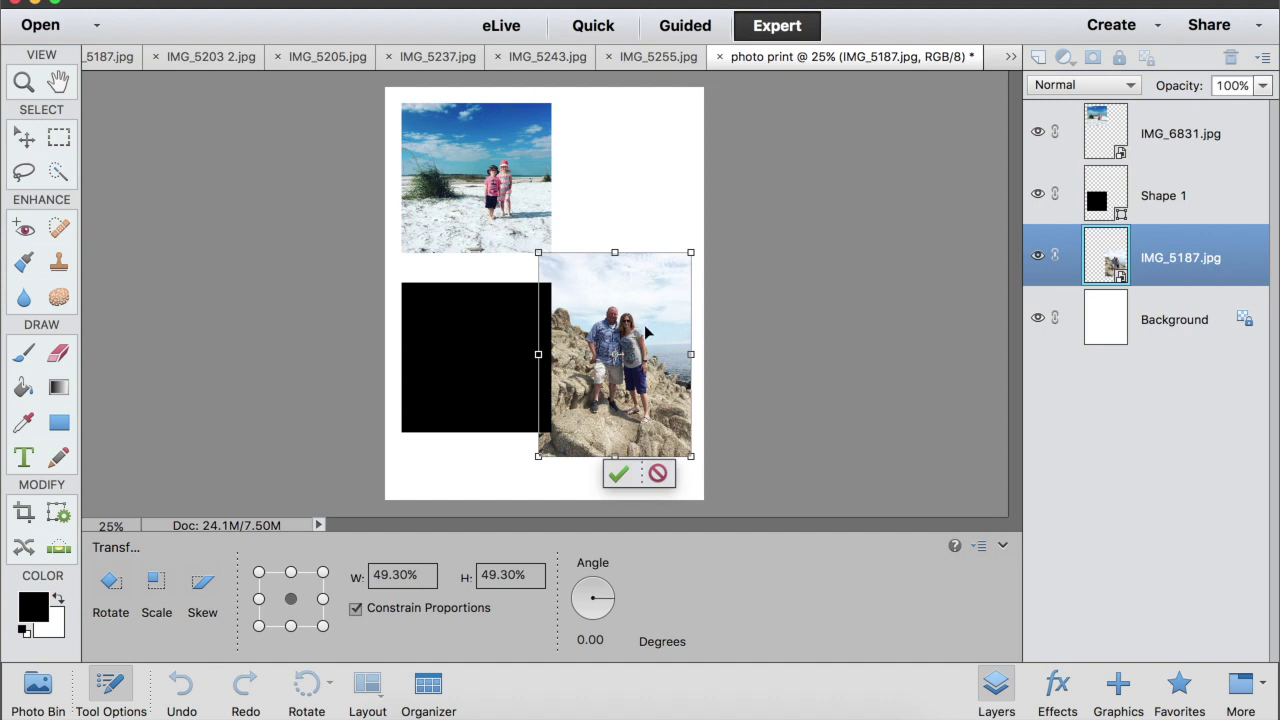
{"action": "left_click", "coordinate": [619, 475]}
- Stack the black square's layer beneath IMG_5187.jpg and move the photo so it partly overlaps the square
{"action": "left_click_drag", "start_coordinate": [1110, 210], "coordinate": [1110, 290]}
{"action": "left_click_drag", "start_coordinate": [634, 357], "coordinate": [604, 360]}
{"action": "left_click_drag", "start_coordinate": [1100, 190], "coordinate": [1097, 279]}
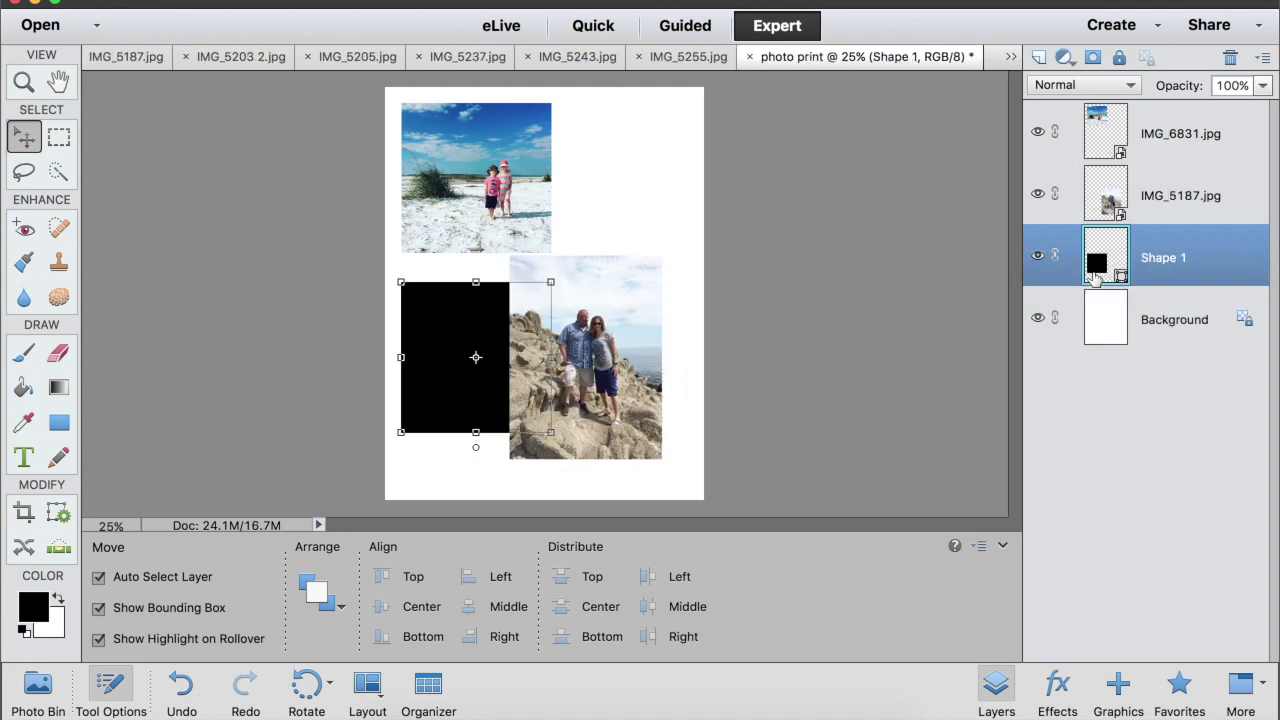
{"action": "left_click_drag", "start_coordinate": [586, 360], "coordinate": [575, 386]}
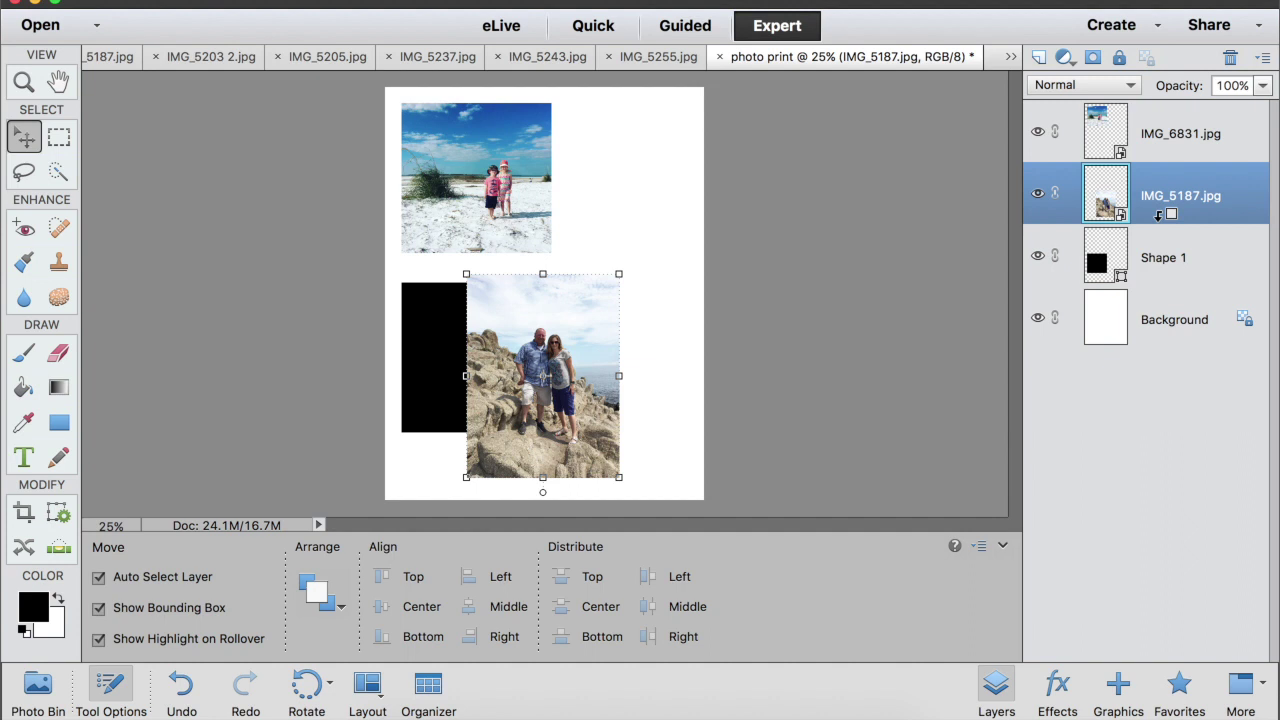
- Clip the IMG_5187.jpg layer to the black square beneath it with a clipping mask
{"action": "left_click", "coordinate": [1158, 215], "text": "alt"}
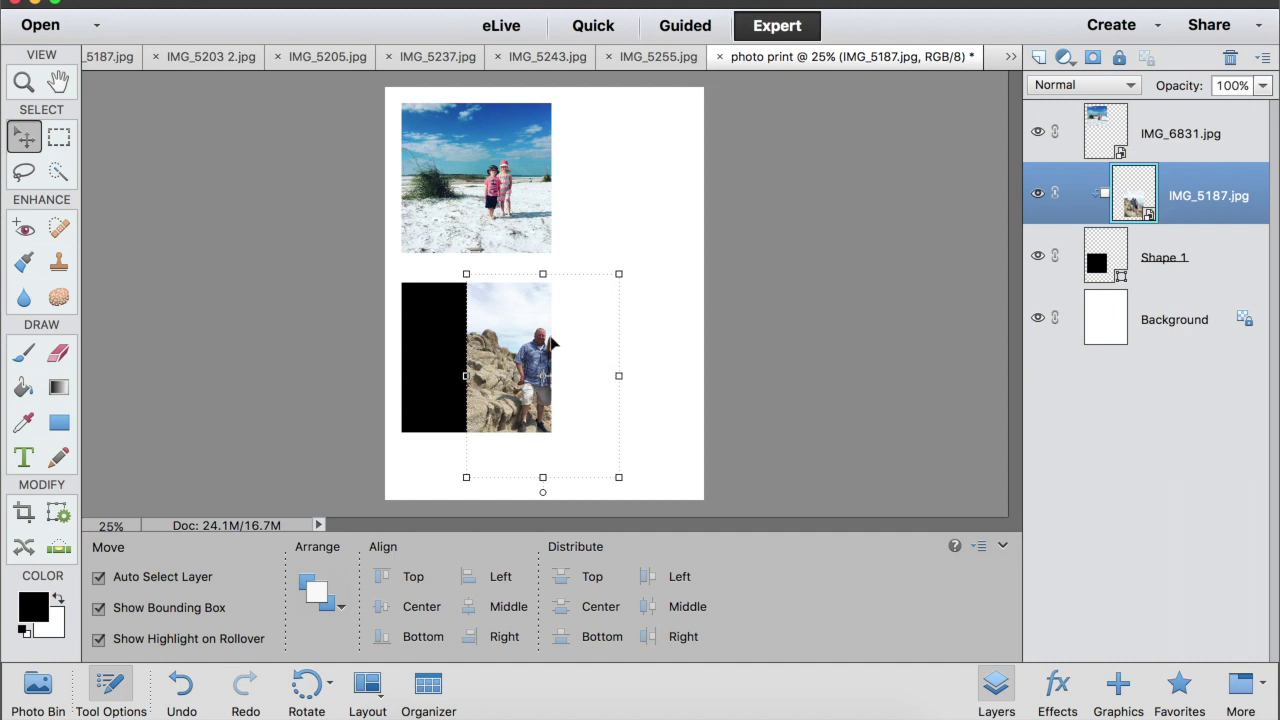
{"action": "left_click_drag", "start_coordinate": [608, 343], "coordinate": [550, 346]}
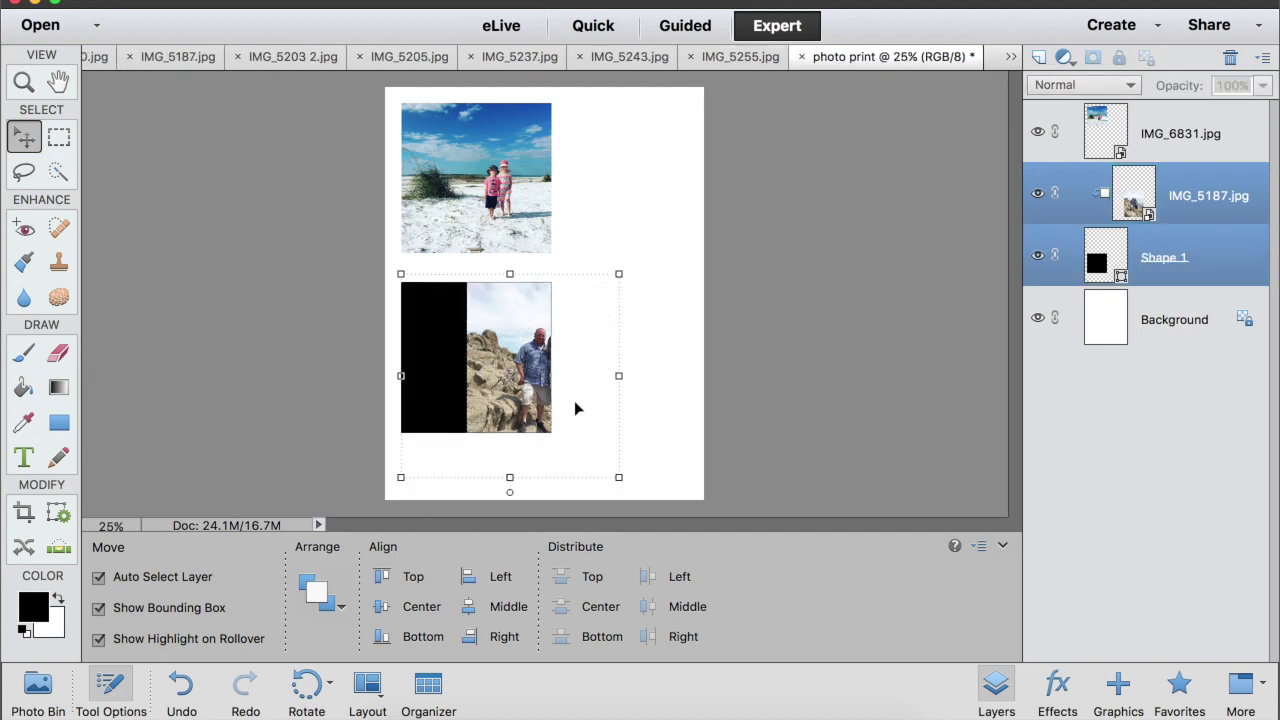
- Reposition IMG_5187.jpg inside its square clipping mask so the photo fills the square with the couple centred
{"action": "left_click", "coordinate": [592, 375]}
{"action": "left_click", "coordinate": [517, 380]}
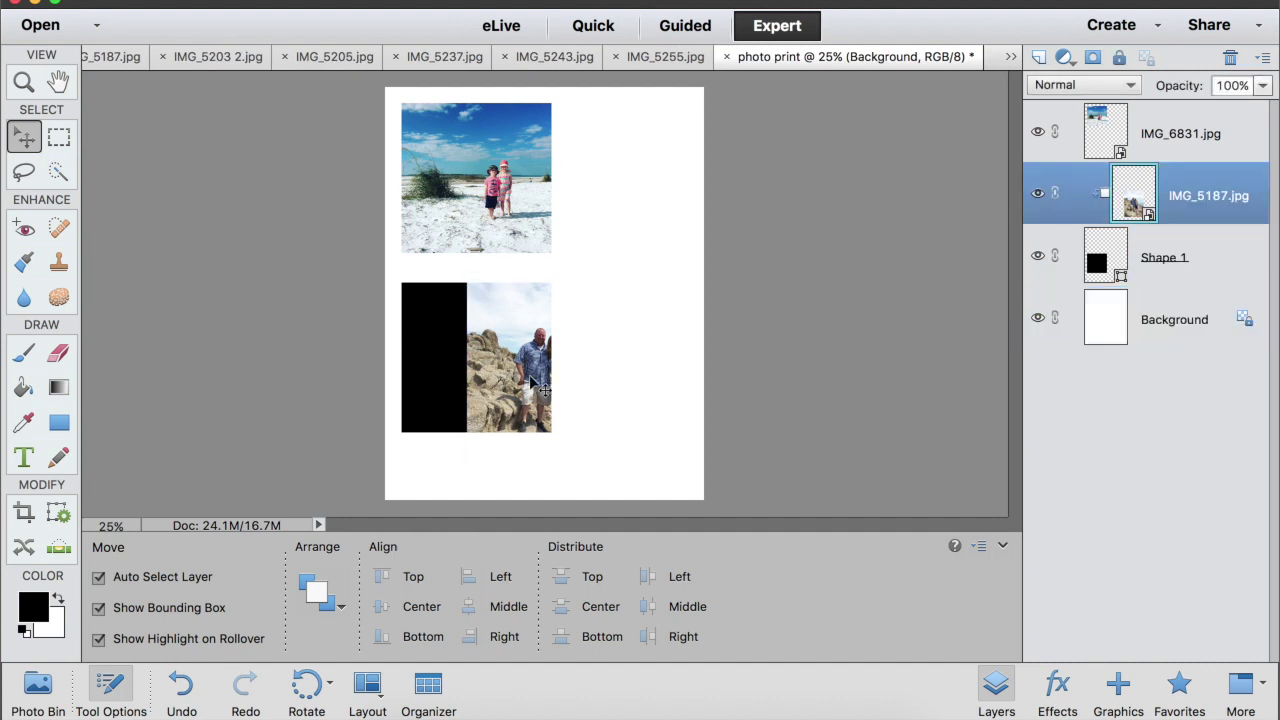
{"action": "left_click_drag", "start_coordinate": [517, 380], "coordinate": [461, 381]}
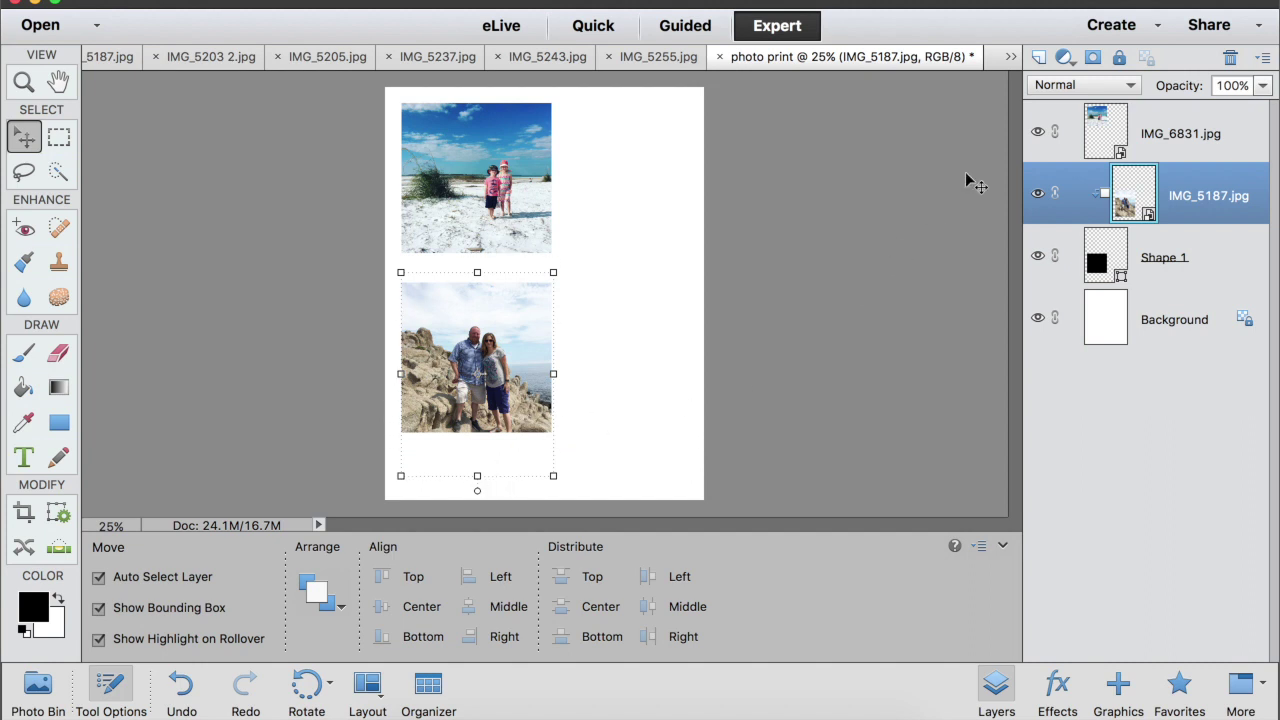
- Draw a black ellipse constrained to a circle and position it beside the couple photo, within the page edge
{"action": "left_click", "coordinate": [62, 423]}
{"action": "left_click", "coordinate": [107, 611]}
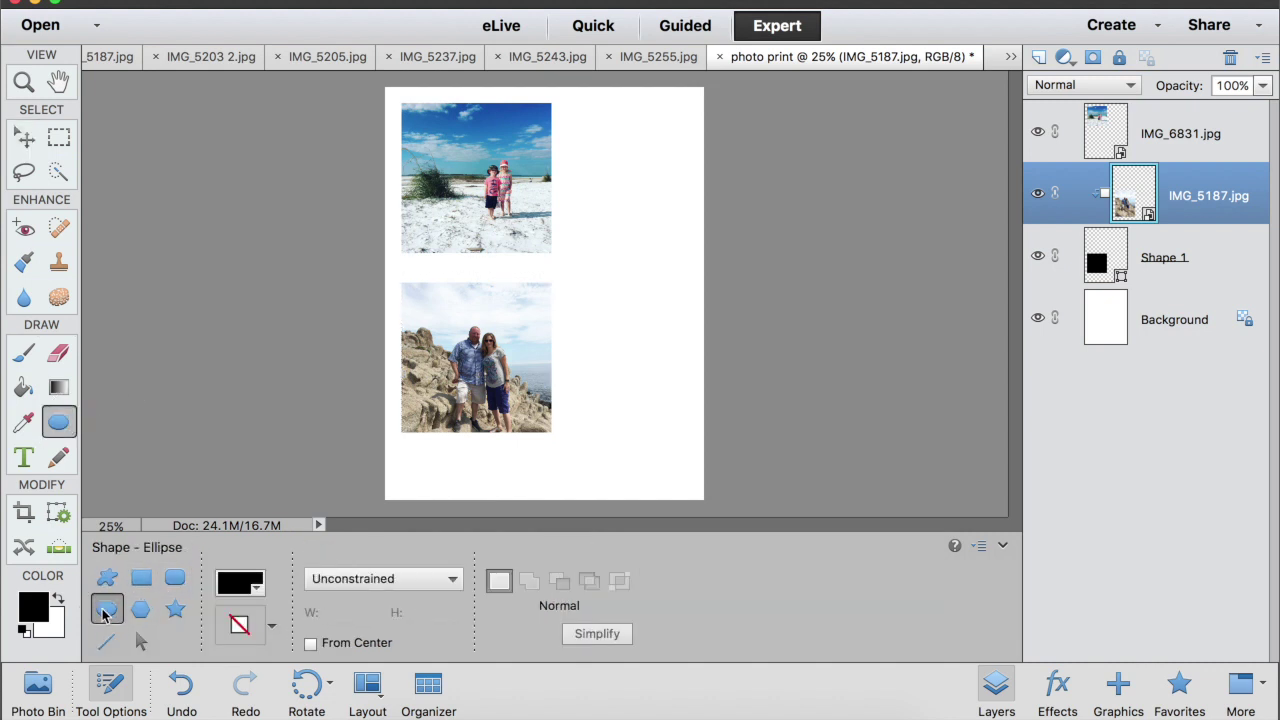
{"action": "left_click", "coordinate": [449, 584]}
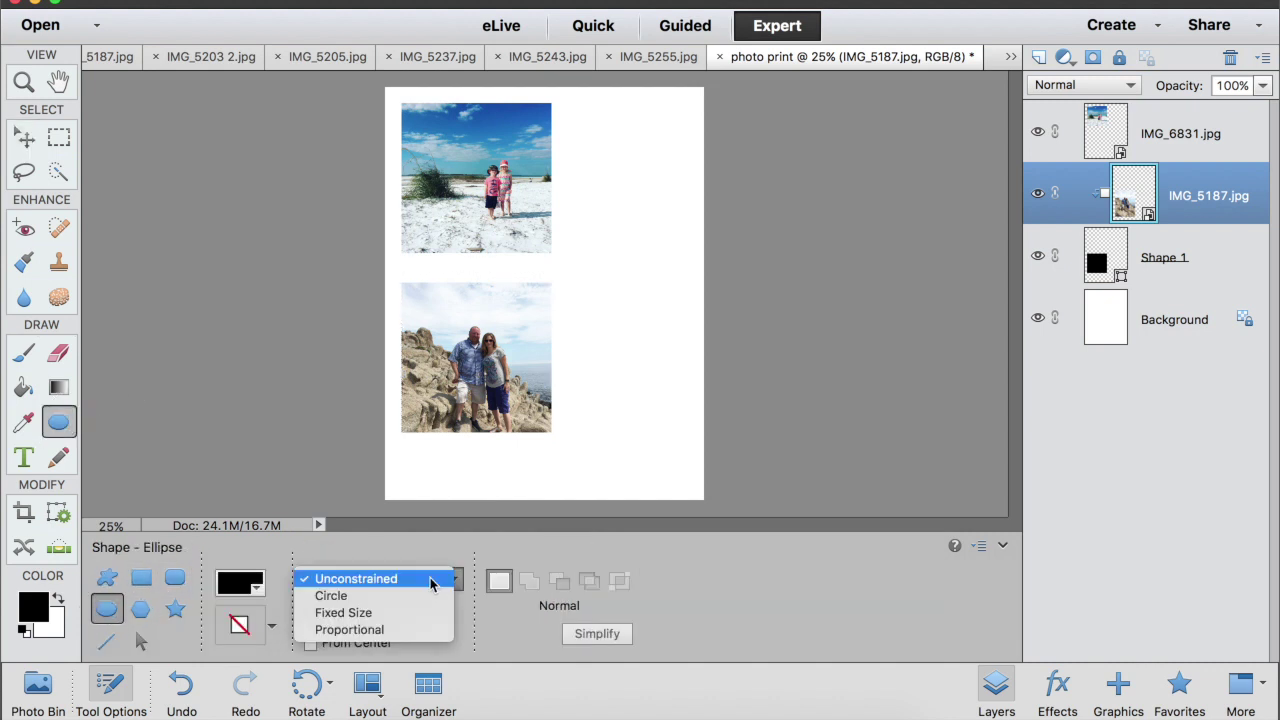
{"action": "left_click", "coordinate": [424, 598]}
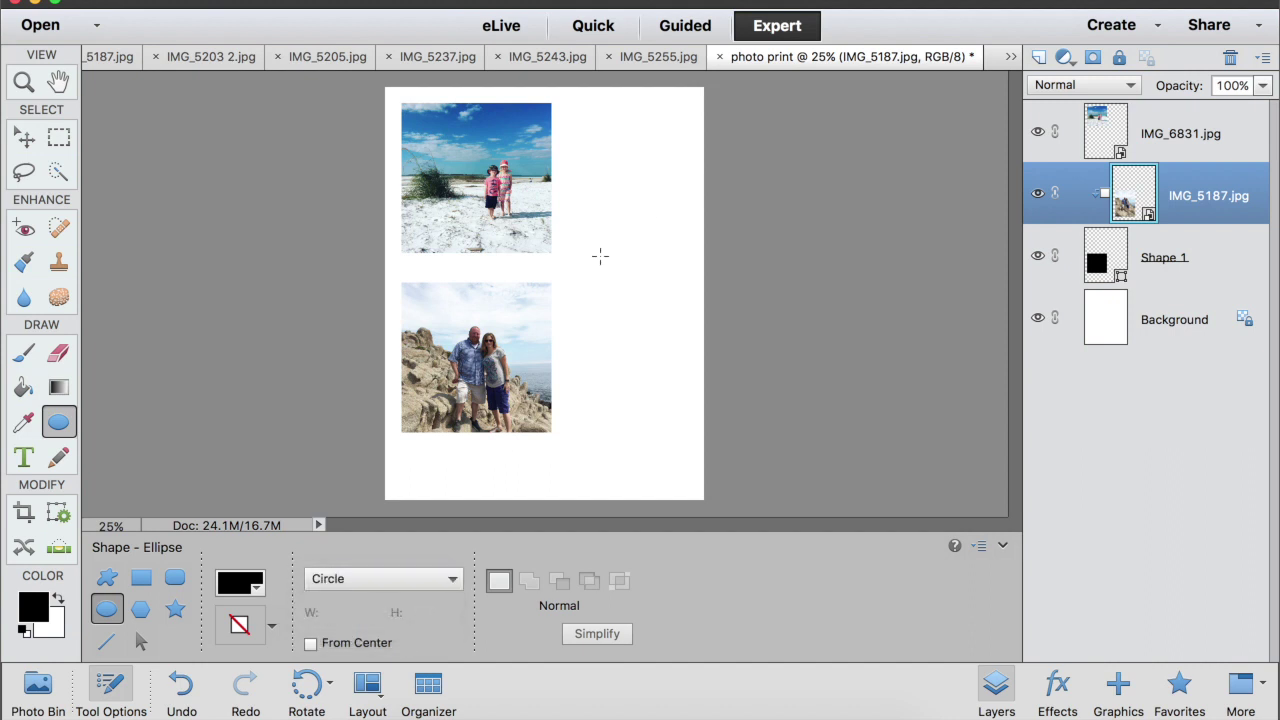
{"action": "left_click_drag", "start_coordinate": [560, 252], "coordinate": [654, 380]}
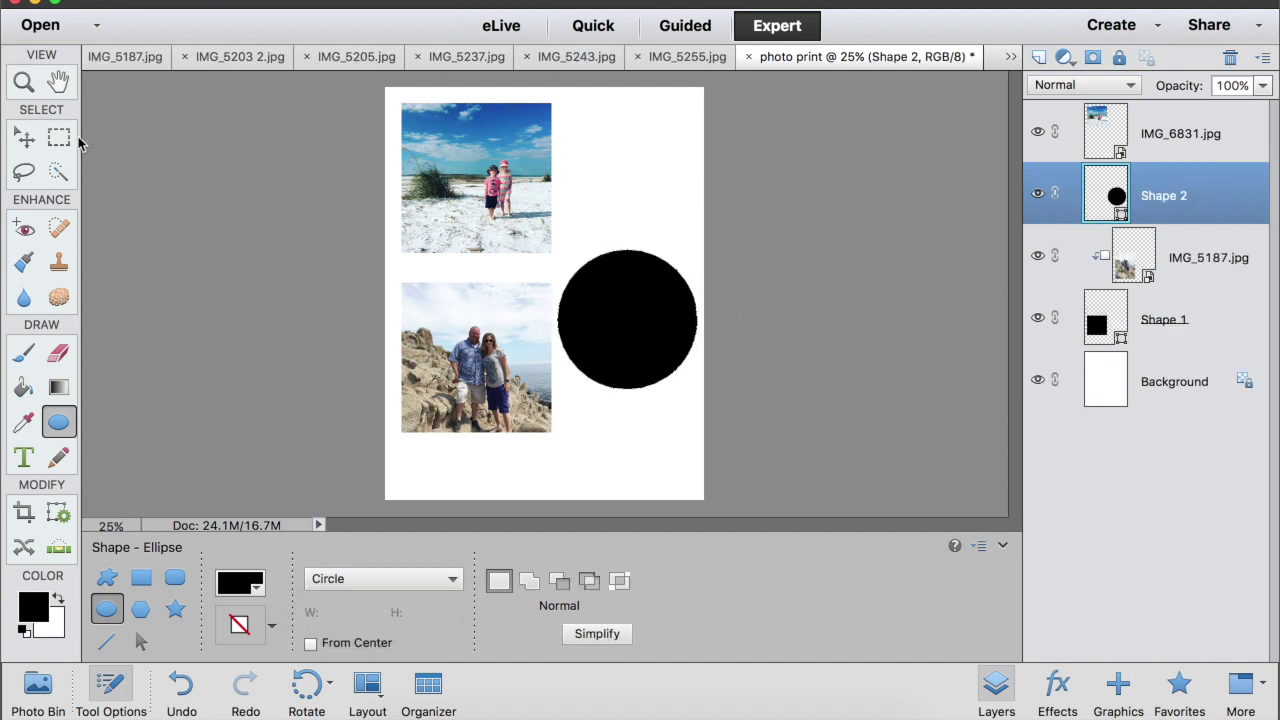
{"action": "left_click", "coordinate": [22, 136]}
{"action": "left_click_drag", "start_coordinate": [634, 323], "coordinate": [630, 346]}
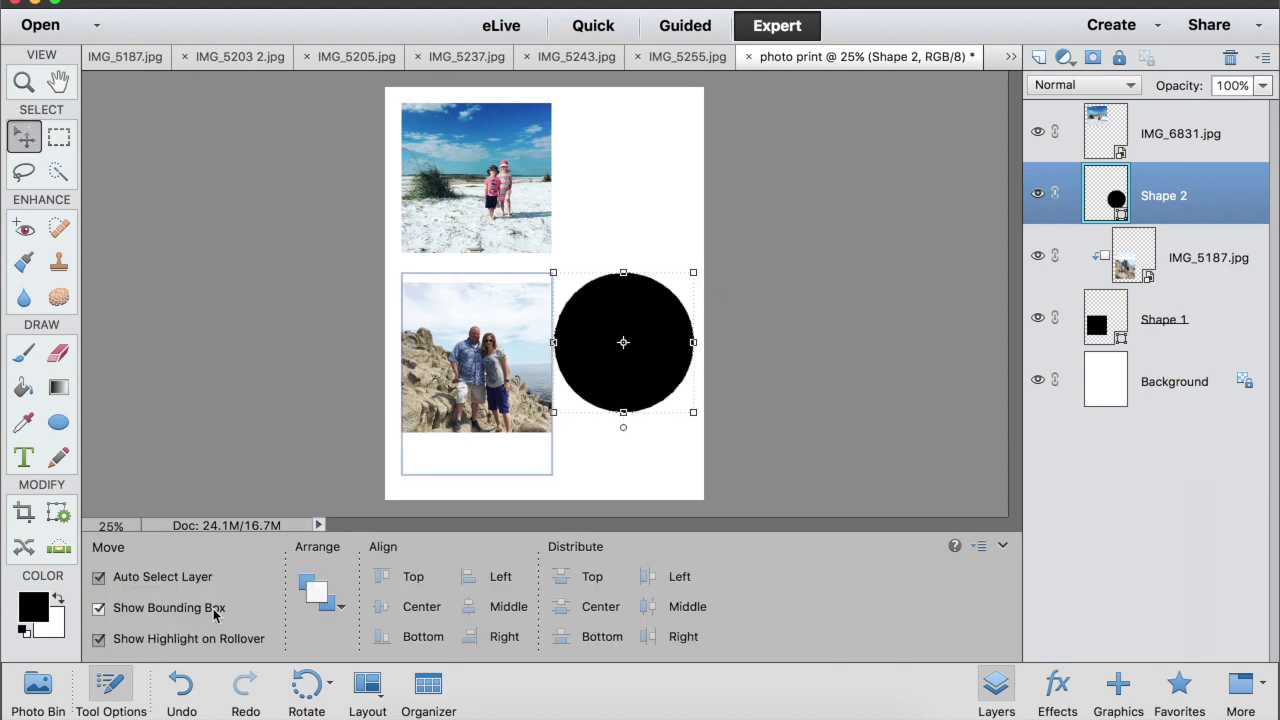
- Add the open photo IMG_6715 (1).jpg to the page, scale it to 58.55% and place it over the black circle
{"action": "left_click", "coordinate": [38, 688]}
{"action": "scroll", "coordinate": [358, 628], "scroll_direction": "down", "scroll_amount": 1}
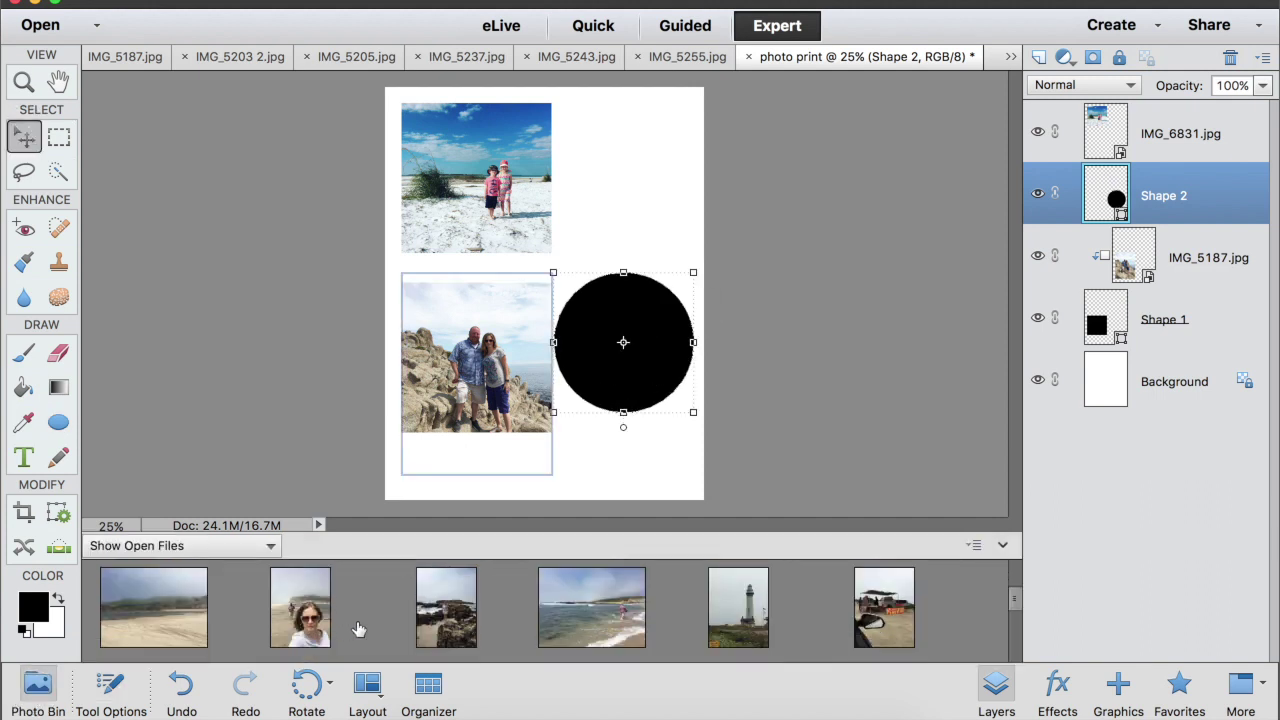
{"action": "scroll", "coordinate": [358, 628], "scroll_direction": "up", "scroll_amount": 3}
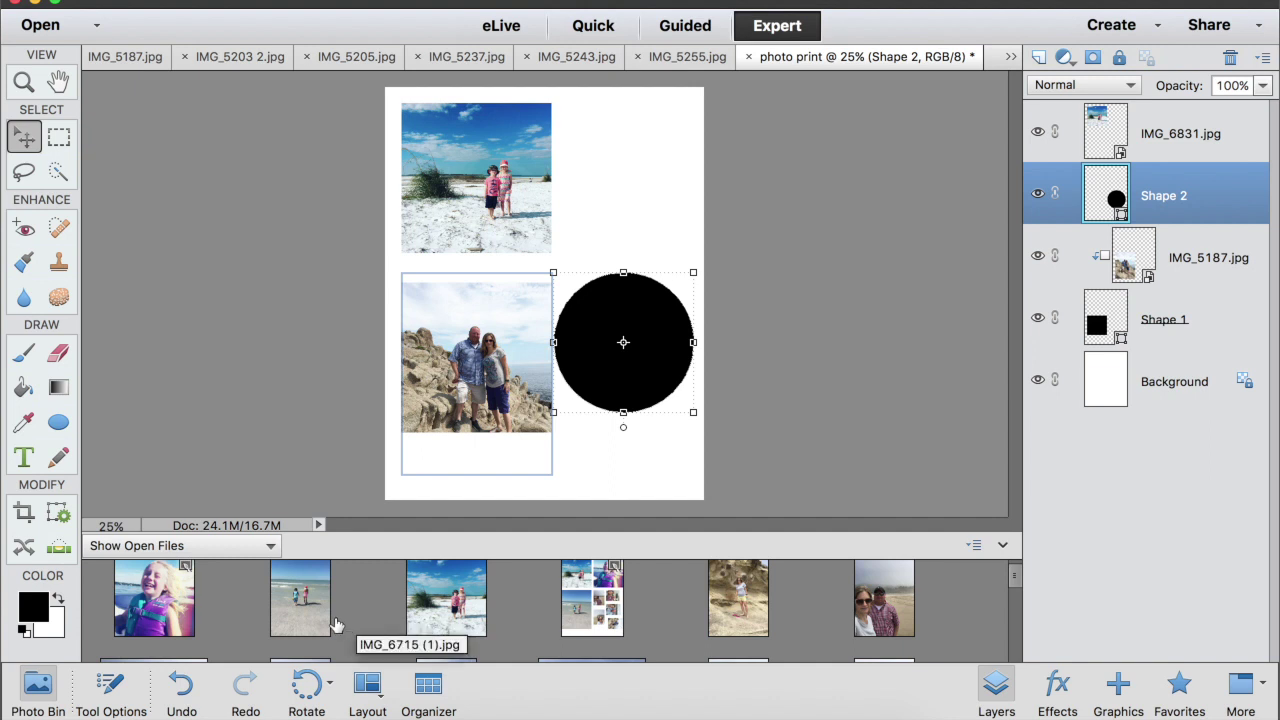
{"action": "left_click_drag", "start_coordinate": [312, 613], "coordinate": [616, 341]}
{"action": "left_click_drag", "start_coordinate": [701, 88], "coordinate": [571, 258]}
{"action": "left_click_drag", "start_coordinate": [543, 311], "coordinate": [692, 286]}
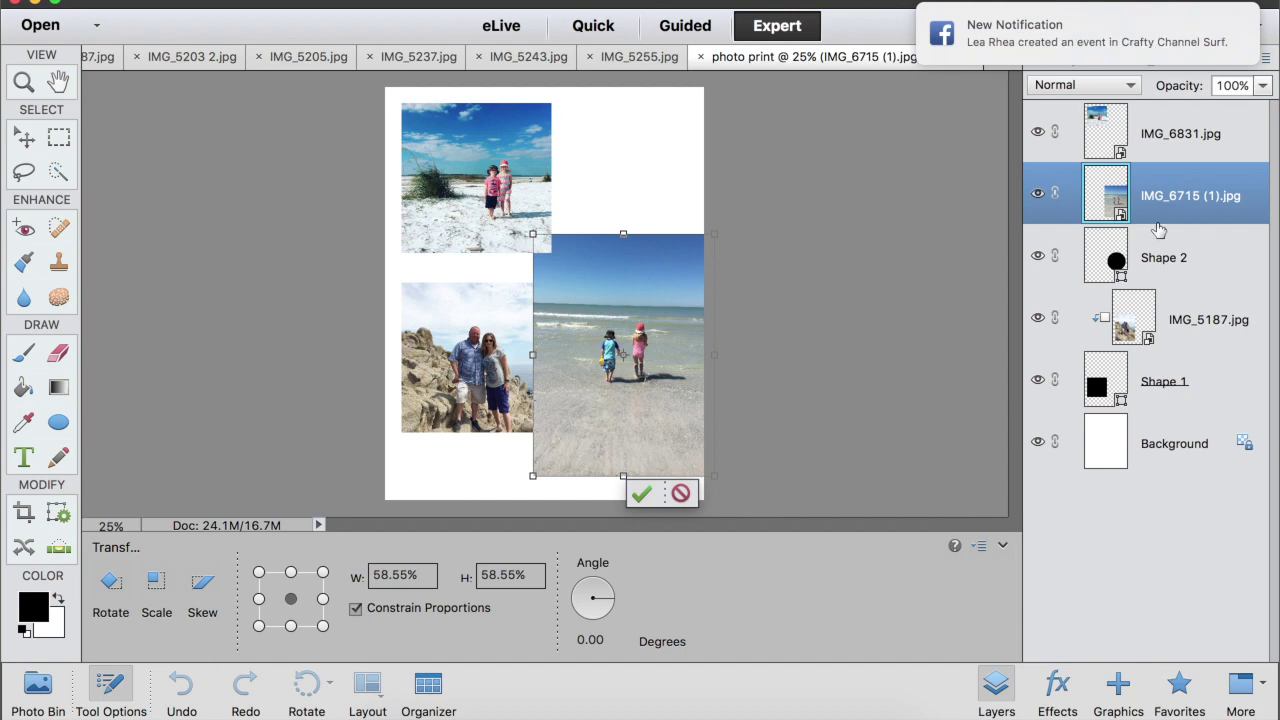
- Accept the photo's transform and clip the IMG_6715 (1).jpg layer to the black circle with a clipping mask
{"action": "left_click_drag", "start_coordinate": [1158, 231], "coordinate": [1157, 218]}
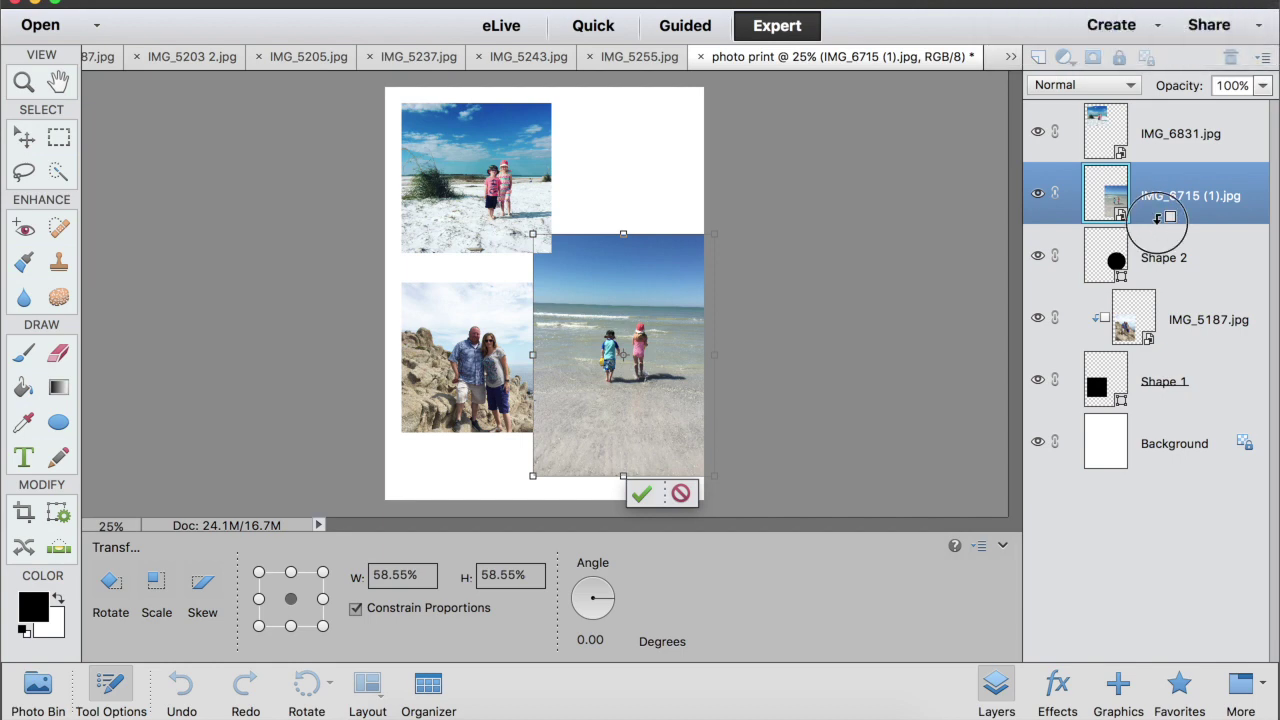
{"action": "left_click", "coordinate": [641, 492]}
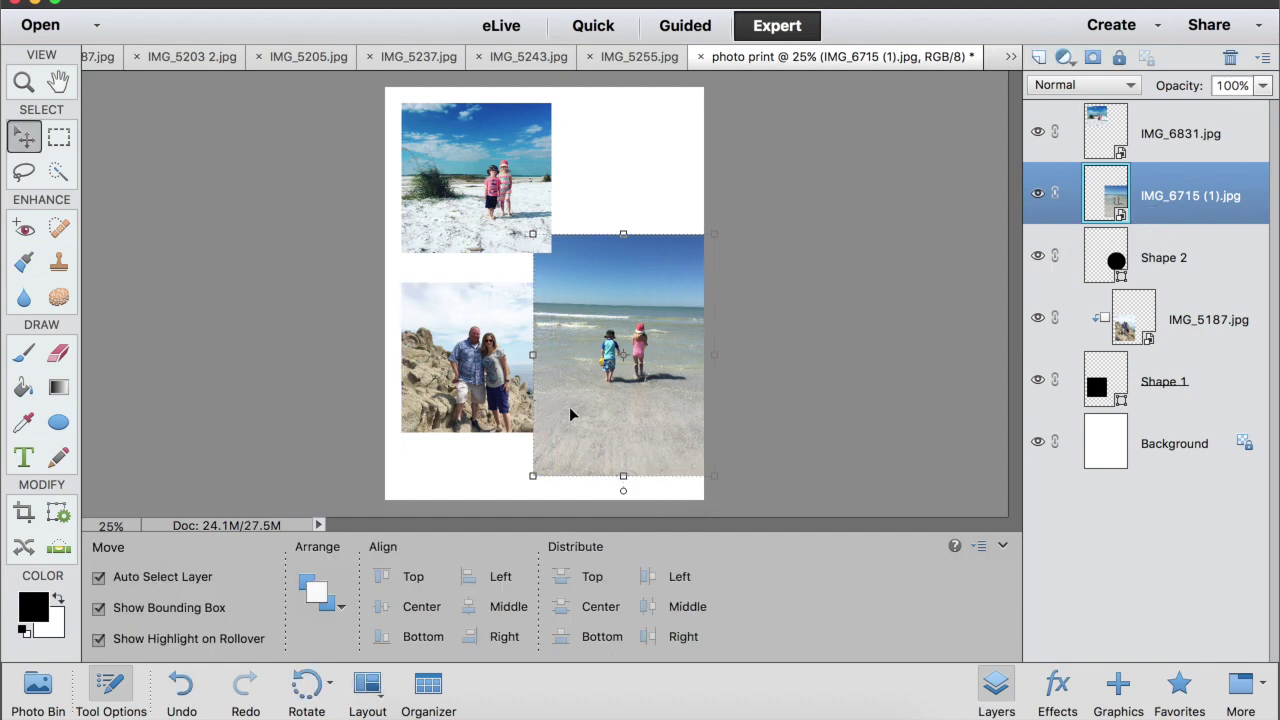
{"action": "left_click", "coordinate": [1128, 218], "text": "alt"}
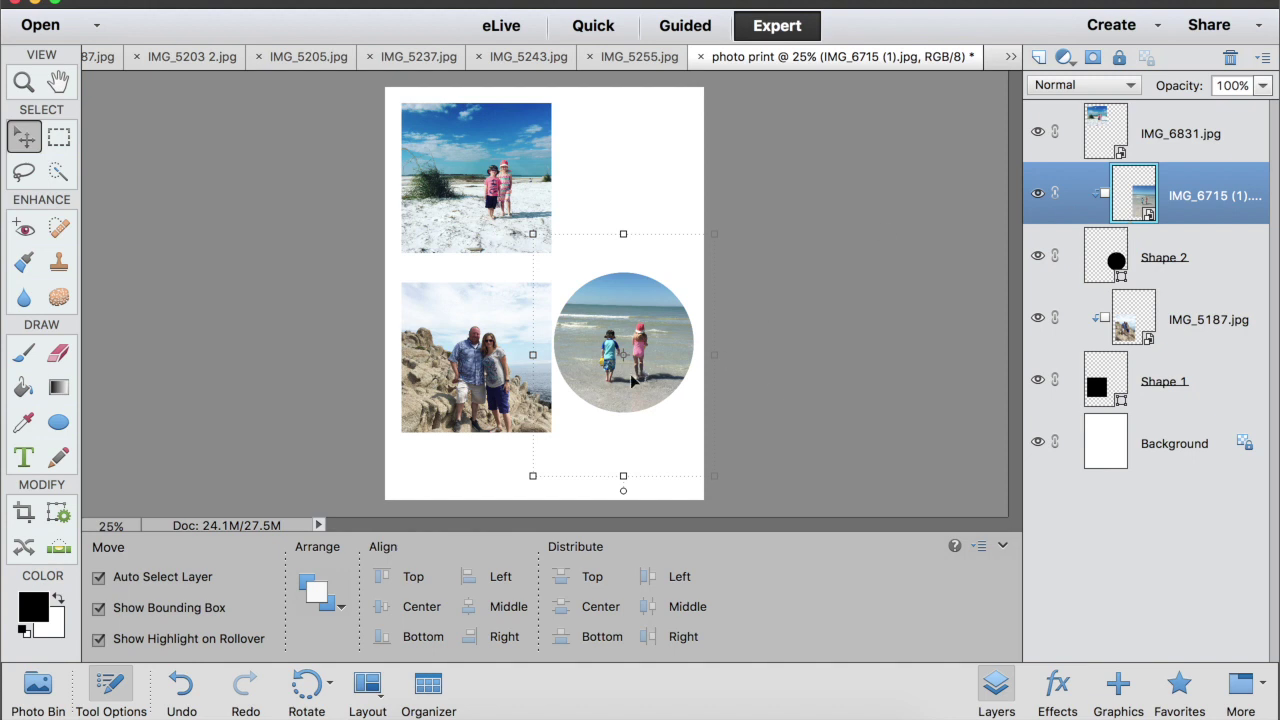
- Draw a black heart custom shape above the circular photo and move it fully onto the page beside the beach photo
{"action": "left_click", "coordinate": [59, 423]}
{"action": "left_click", "coordinate": [108, 579]}
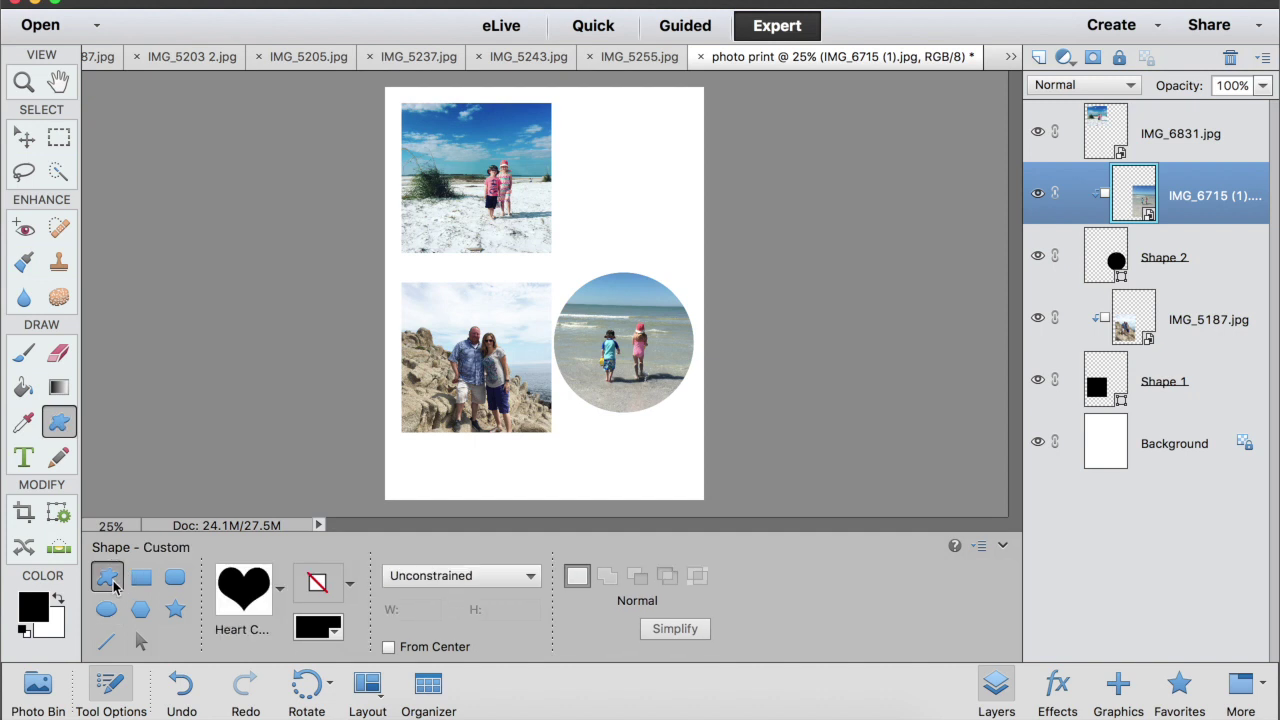
{"action": "left_click_drag", "start_coordinate": [584, 131], "coordinate": [712, 254]}
{"action": "left_click", "coordinate": [22, 139]}
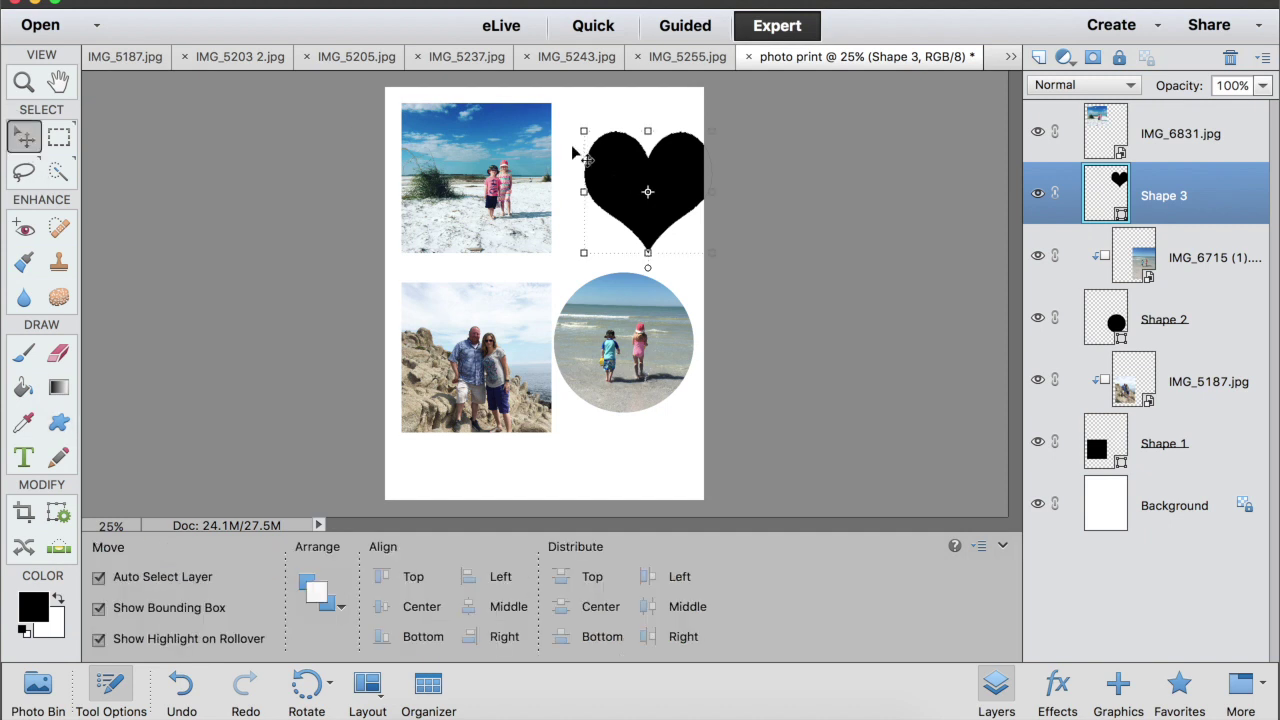
{"action": "left_click_drag", "start_coordinate": [608, 194], "coordinate": [589, 192]}
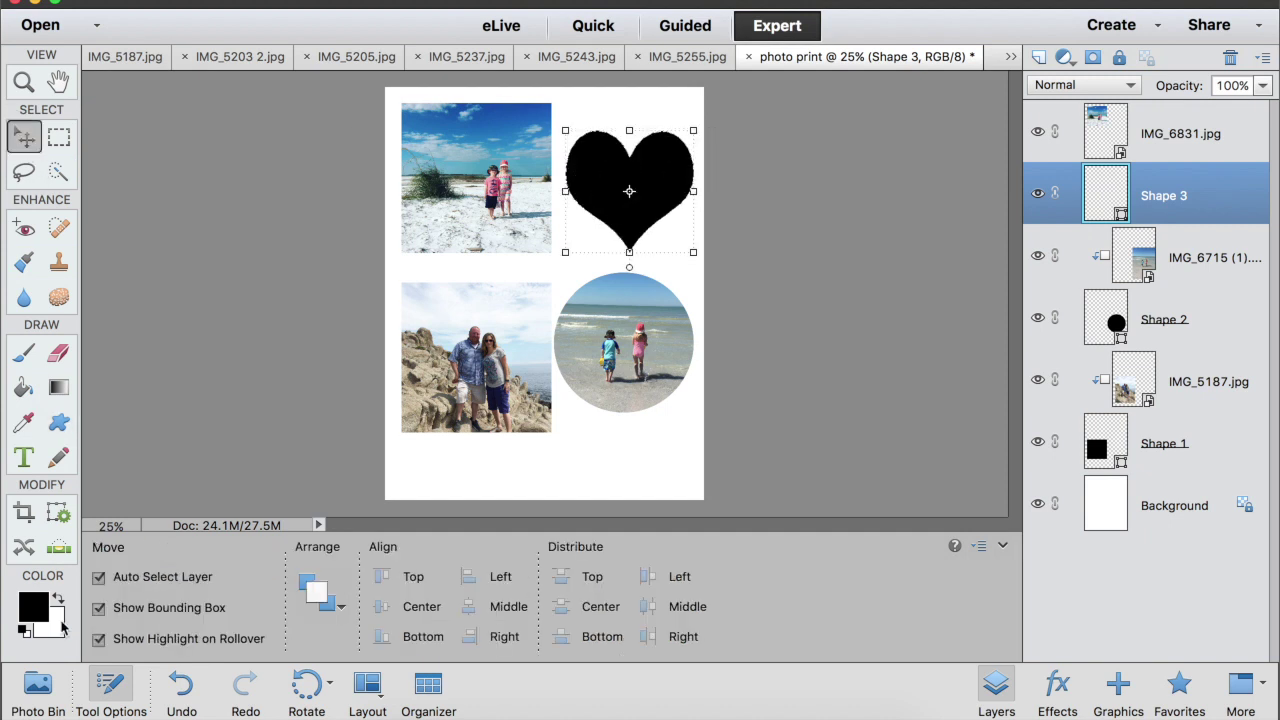
- Add the open photo IMG_5205.jpg to the page, scale it to 53.04% and place it over the heart
{"action": "left_click", "coordinate": [43, 695]}
{"action": "scroll", "coordinate": [622, 615], "scroll_direction": "down", "scroll_amount": 2}
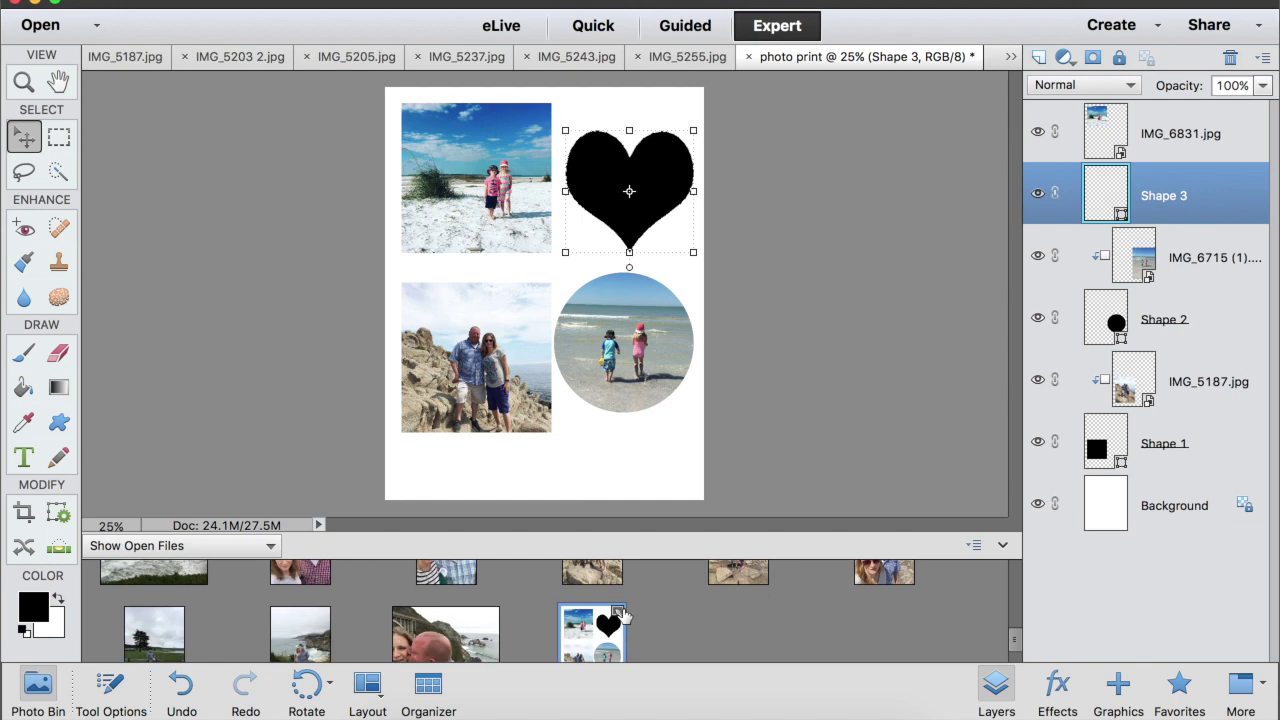
{"action": "scroll", "coordinate": [622, 615], "scroll_direction": "down", "scroll_amount": 10}
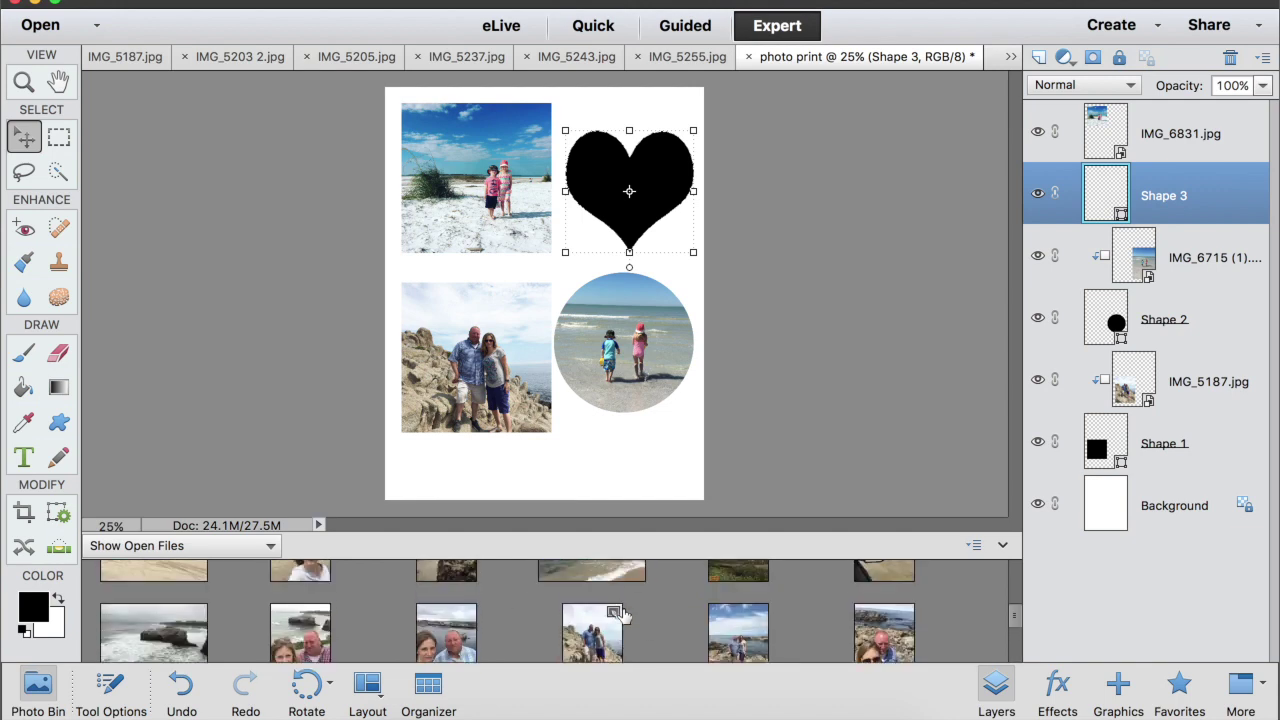
{"action": "left_click_drag", "start_coordinate": [884, 615], "coordinate": [688, 190]}
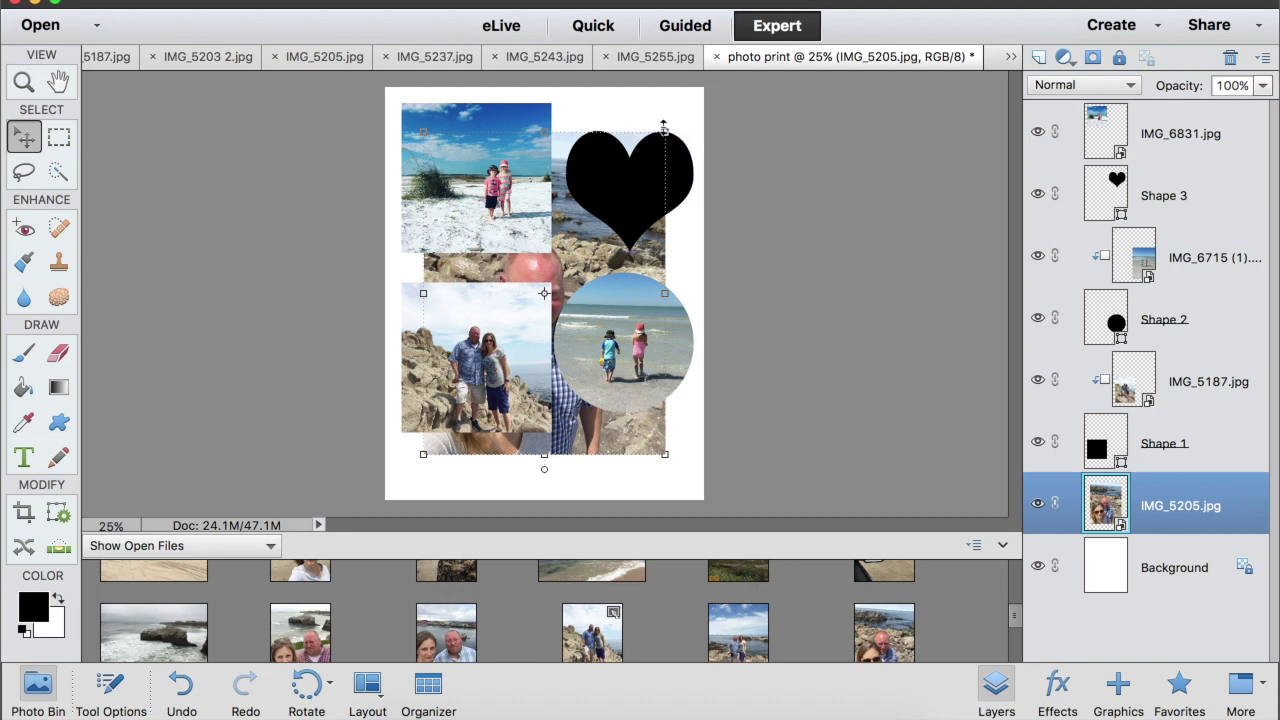
{"action": "left_click_drag", "start_coordinate": [665, 132], "coordinate": [553, 283]}
{"action": "left_click_drag", "start_coordinate": [540, 456], "coordinate": [684, 274]}
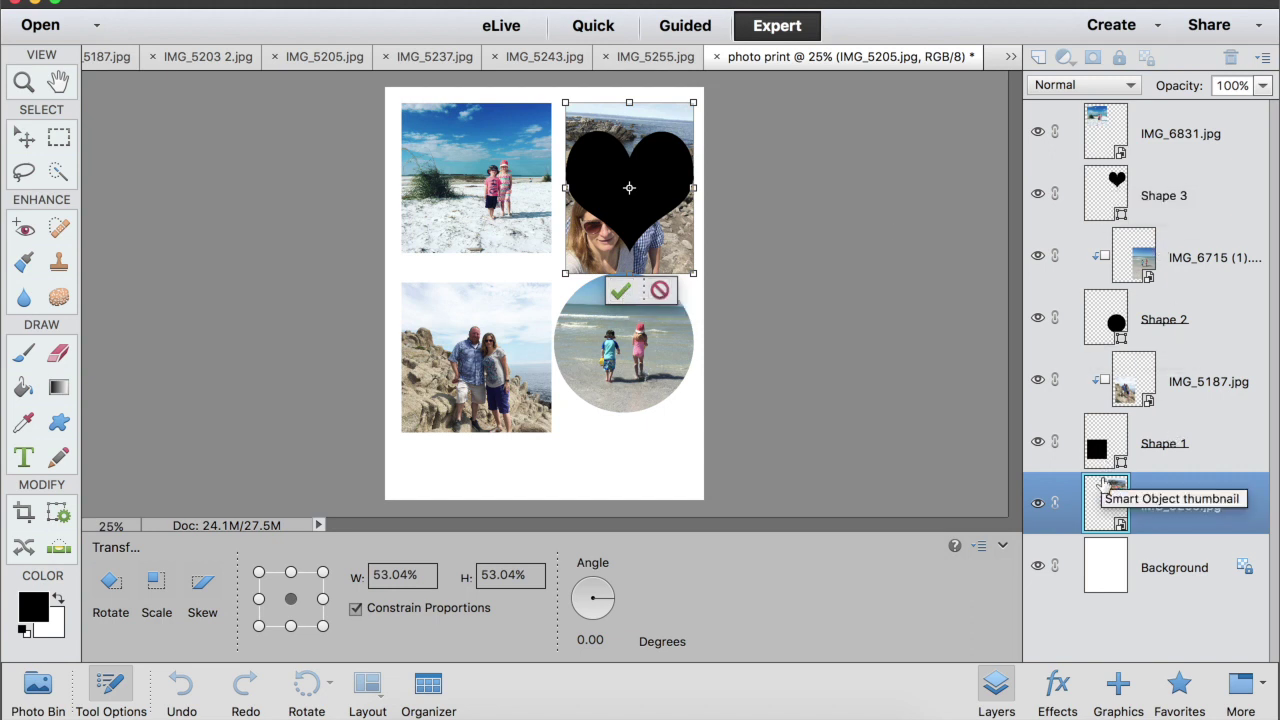
{"action": "left_click", "coordinate": [620, 291]}
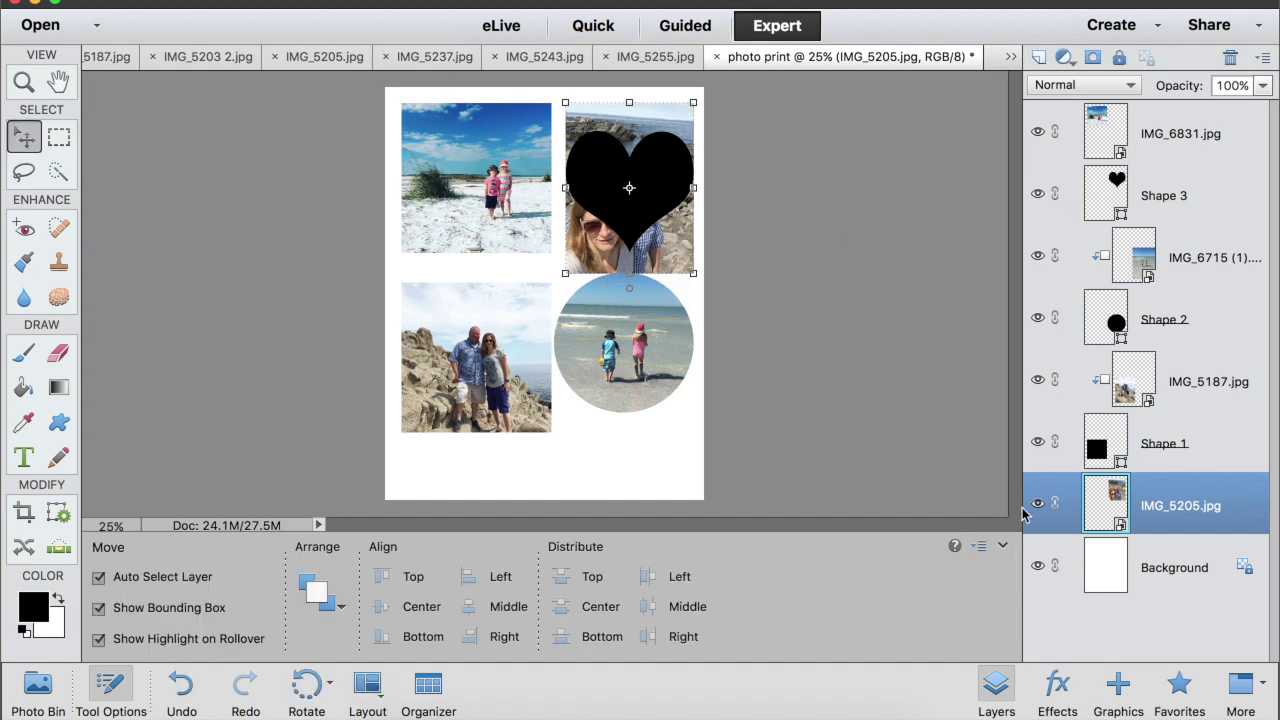
- Stack the IMG_5205.jpg layer directly above the heart's layer and clip it to the heart with a clipping mask
{"action": "left_click_drag", "start_coordinate": [1113, 510], "coordinate": [1120, 212]}
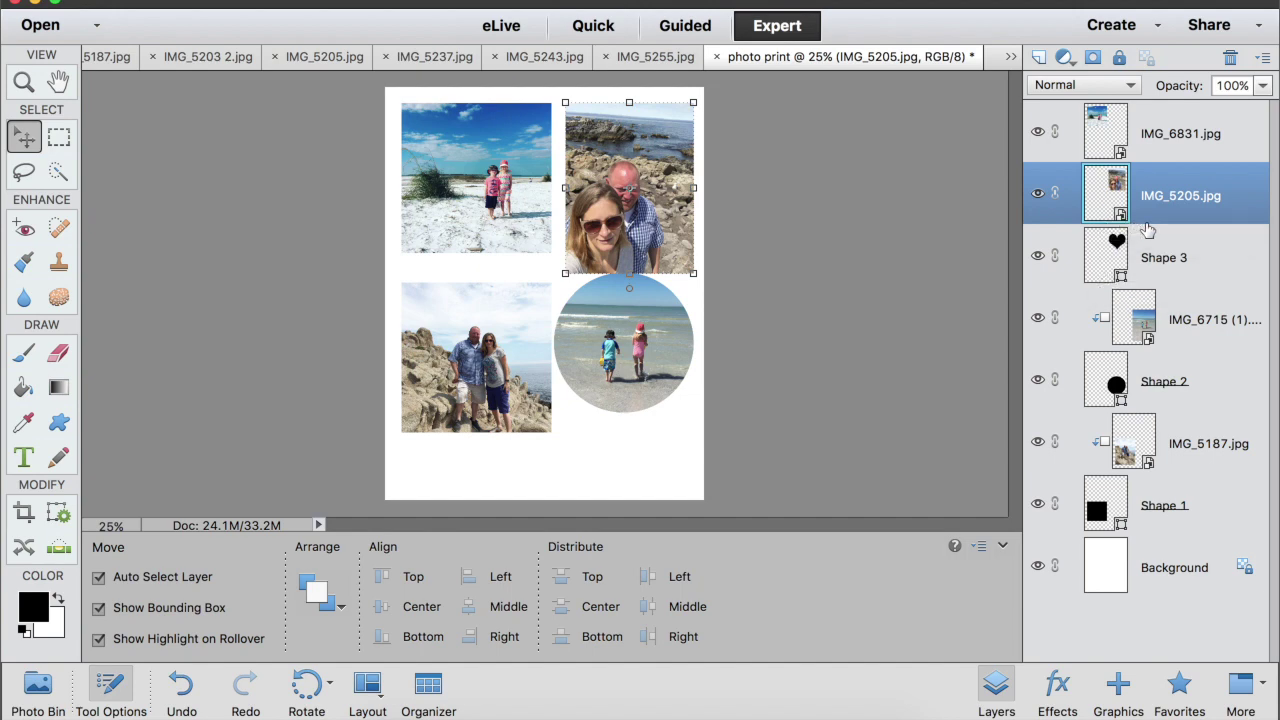
{"action": "left_click", "coordinate": [1147, 230], "text": "alt"}
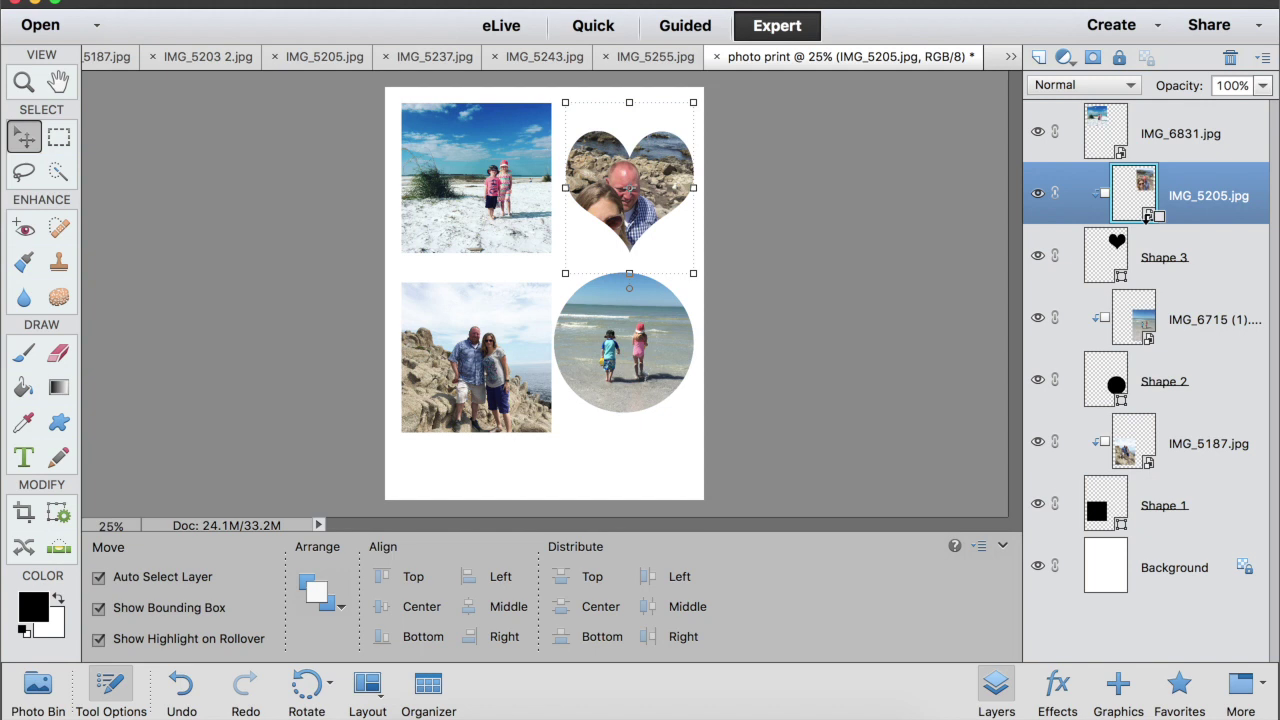
- Nudge only the IMG_5205.jpg photo upward and slightly to the right inside the heart so both faces fit better
{"action": "left_click_drag", "start_coordinate": [657, 120], "coordinate": [686, 234]}
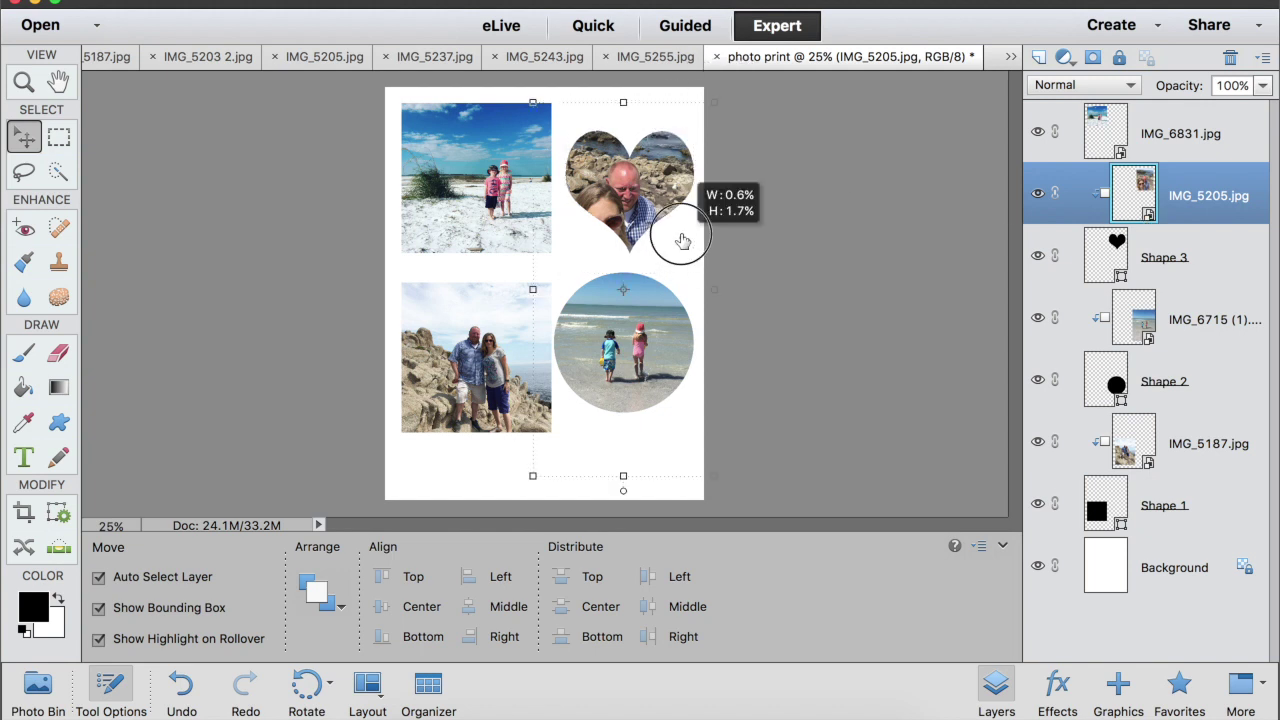
{"action": "left_click", "coordinate": [686, 236], "text": "shift"}
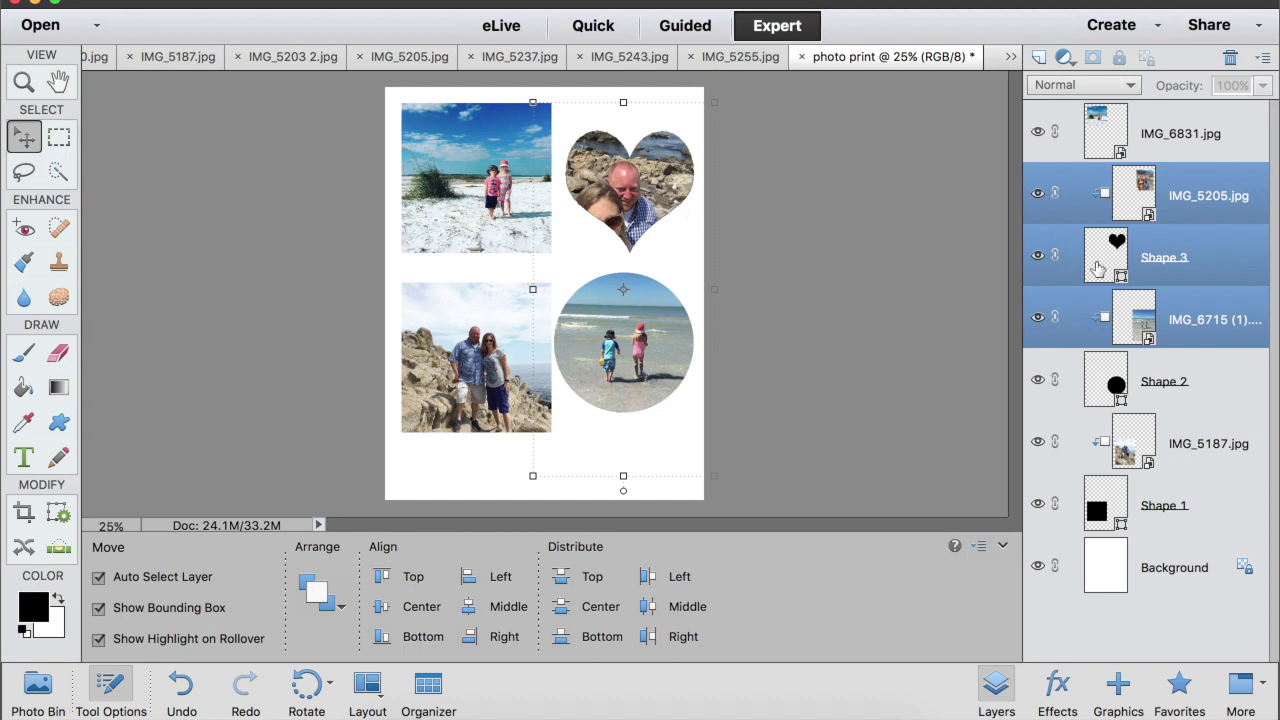
{"action": "left_click", "coordinate": [1148, 200]}
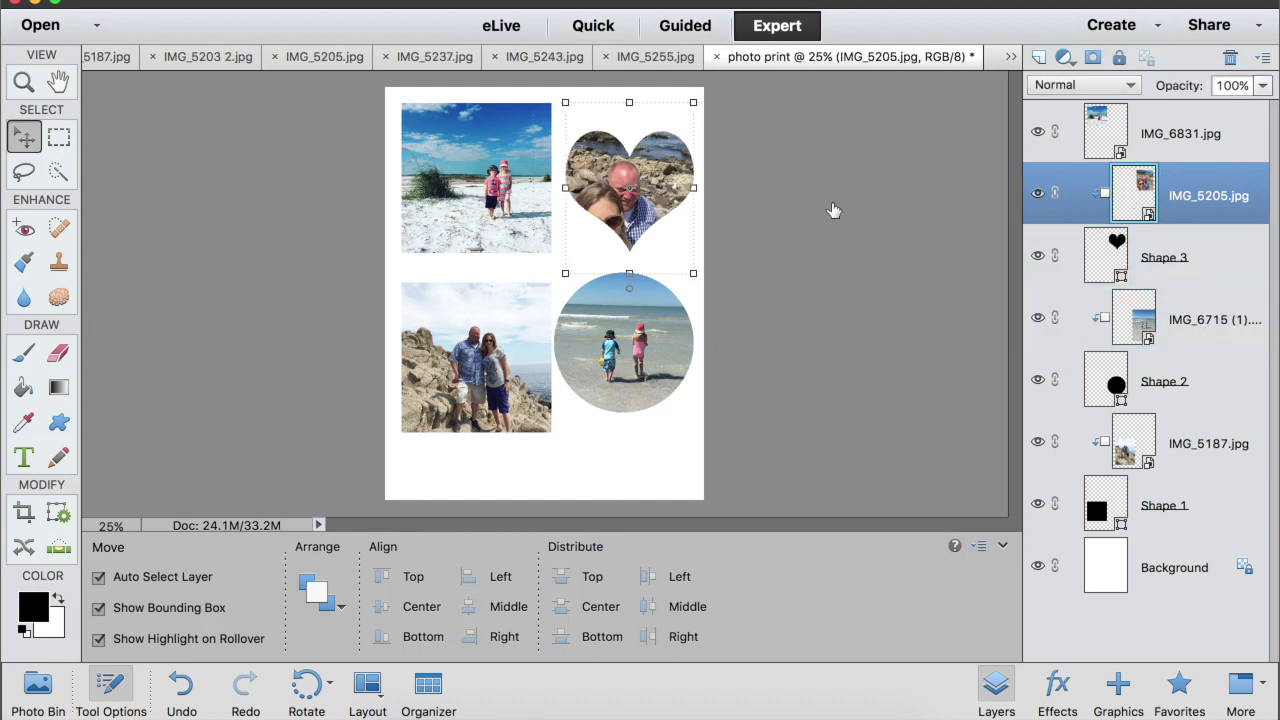
{"action": "key", "text": "Up"}
{"action": "key", "text": "Up"}
{"action": "key", "text": "Up"}
{"action": "key", "text": "Up"}
{"action": "key", "text": "Up"}
{"action": "key", "text": "Up"}
{"action": "key", "text": "Up"}
{"action": "key", "text": "Up"}
{"action": "key", "text": "Up"}
{"action": "key", "text": "Up"}
{"action": "key", "text": "Up"}
{"action": "key", "text": "Up"}
{"action": "key", "text": "Up"}
{"action": "key", "text": "Up"}
{"action": "key", "text": "Up"}
{"action": "key", "text": "Up"}
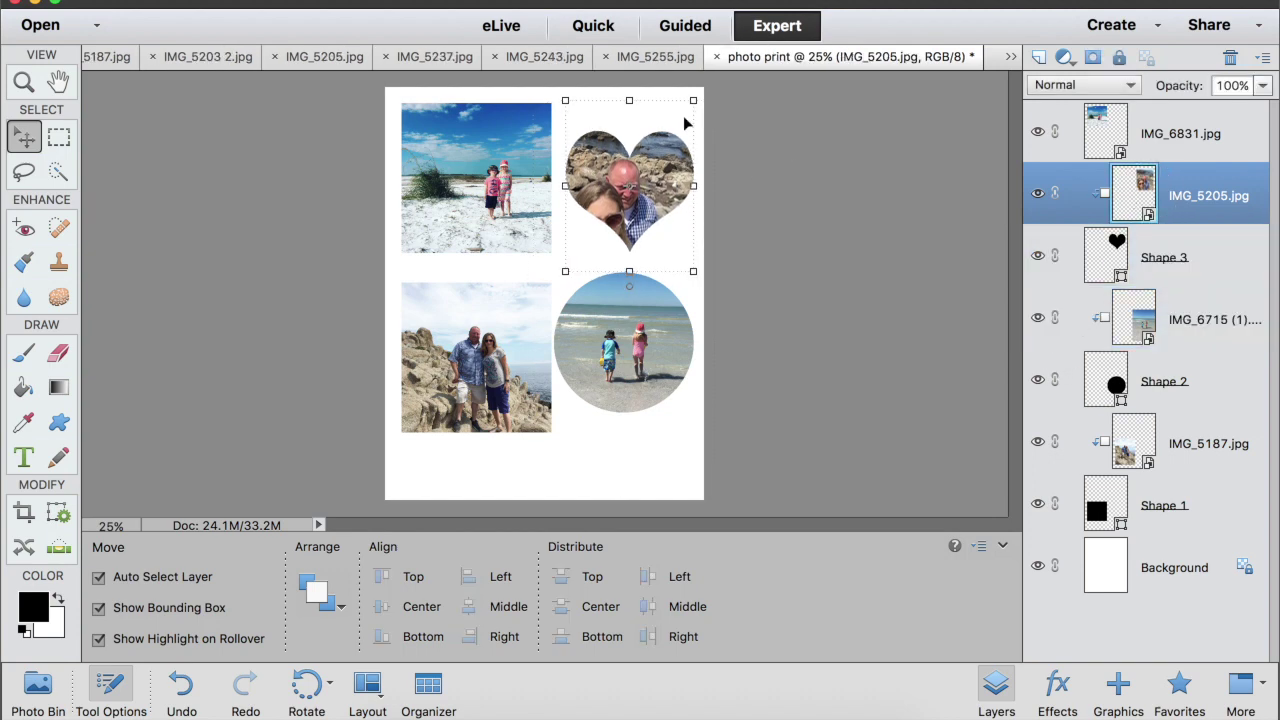
{"action": "key", "text": "Up"}
{"action": "key", "text": "Up"}
{"action": "key", "text": "Up"}
{"action": "key", "text": "Up"}
{"action": "key", "text": "Up"}
{"action": "key", "text": "Up"}
{"action": "key", "text": "Up"}
{"action": "key", "text": "Up"}
{"action": "key", "text": "Up"}
{"action": "key", "text": "Up"}
{"action": "key", "text": "Up"}
{"action": "key", "text": "Up"}
{"action": "key", "text": "Up"}
{"action": "key", "text": "Up"}
{"action": "key", "text": "Up"}
{"action": "key", "text": "Up"}
{"action": "key", "text": "Up"}
{"action": "key", "text": "Up"}
{"action": "key", "text": "Up"}
{"action": "key", "text": "Up"}
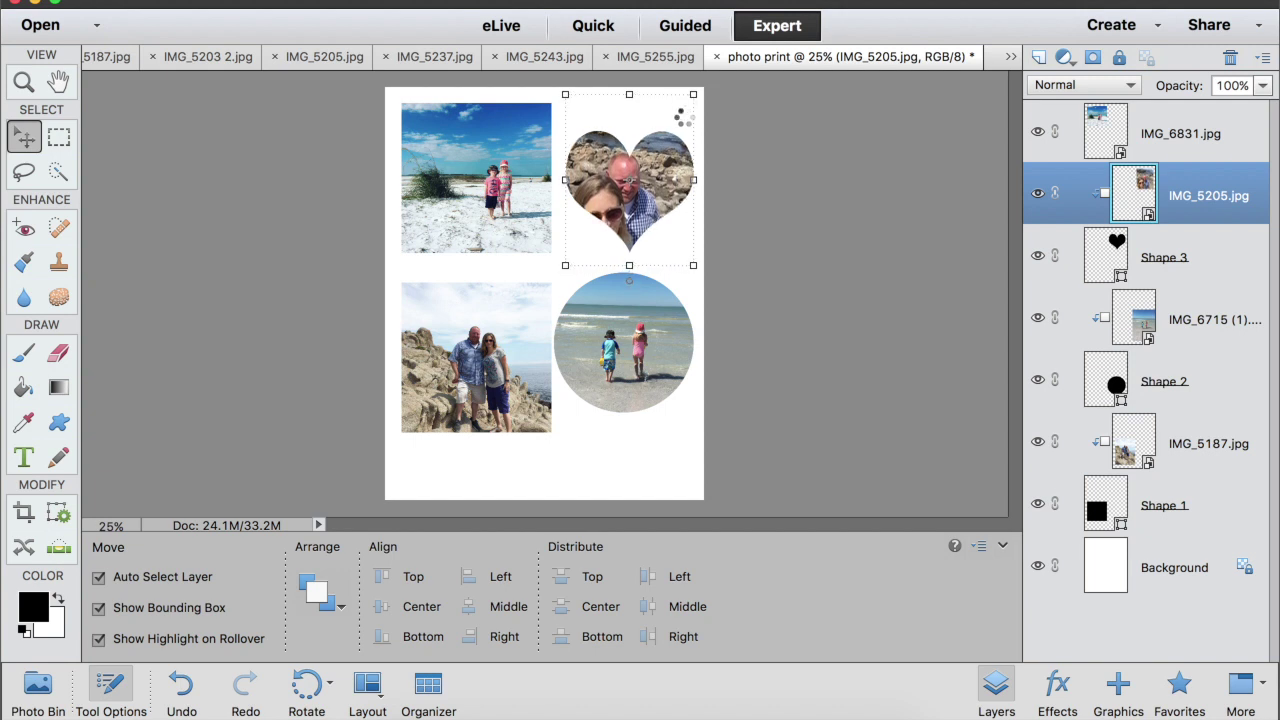
{"action": "key", "text": "Up"}
{"action": "key", "text": "Up"}
{"action": "key", "text": "Up"}
{"action": "key", "text": "Up"}
{"action": "key", "text": "Up"}
{"action": "key", "text": "Up"}
{"action": "key", "text": "Up"}
{"action": "key", "text": "Up"}
{"action": "key", "text": "Up"}
{"action": "key", "text": "Up"}
{"action": "key", "text": "Up"}
{"action": "key", "text": "Up"}
{"action": "key", "text": "Up"}
{"action": "key", "text": "Up"}
{"action": "key", "text": "Up"}
{"action": "key", "text": "Up"}
{"action": "key", "text": "Up"}
{"action": "key", "text": "Up"}
{"action": "key", "text": "Up"}
{"action": "key", "text": "Up"}
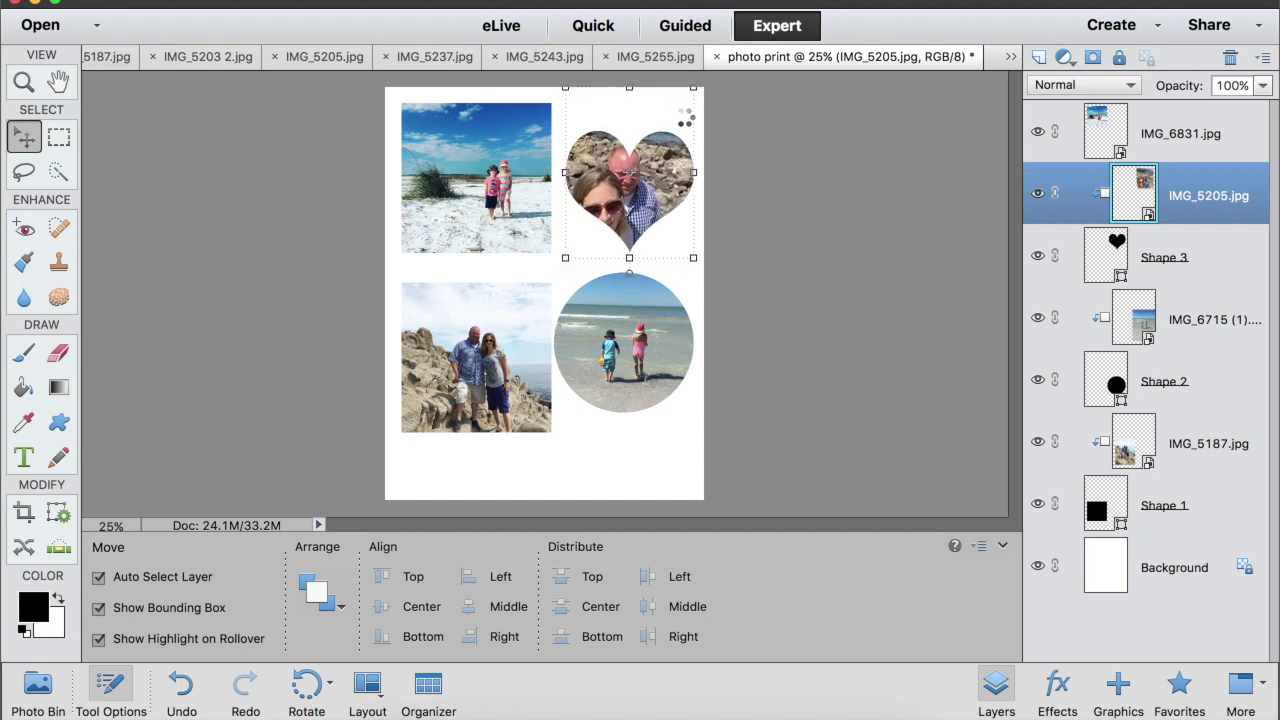
{"action": "key", "text": "Up"}
{"action": "key", "text": "Up"}
{"action": "key", "text": "Up"}
{"action": "key", "text": "Up"}
{"action": "key", "text": "Up"}
{"action": "key", "text": "Up"}
{"action": "key", "text": "Up"}
{"action": "key", "text": "Up"}
{"action": "key", "text": "Up"}
{"action": "key", "text": "Up"}
{"action": "key", "text": "Up"}
{"action": "key", "text": "Up"}
{"action": "key", "text": "Up"}
{"action": "key", "text": "Up"}
{"action": "key", "text": "Up"}
{"action": "key", "text": "Up"}
{"action": "key", "text": "Right"}
{"action": "key", "text": "Right"}
{"action": "key", "text": "Right"}
{"action": "key", "text": "Right"}
{"action": "key", "text": "Right"}
{"action": "key", "text": "Right"}
{"action": "key", "text": "Right"}
{"action": "key", "text": "Right"}
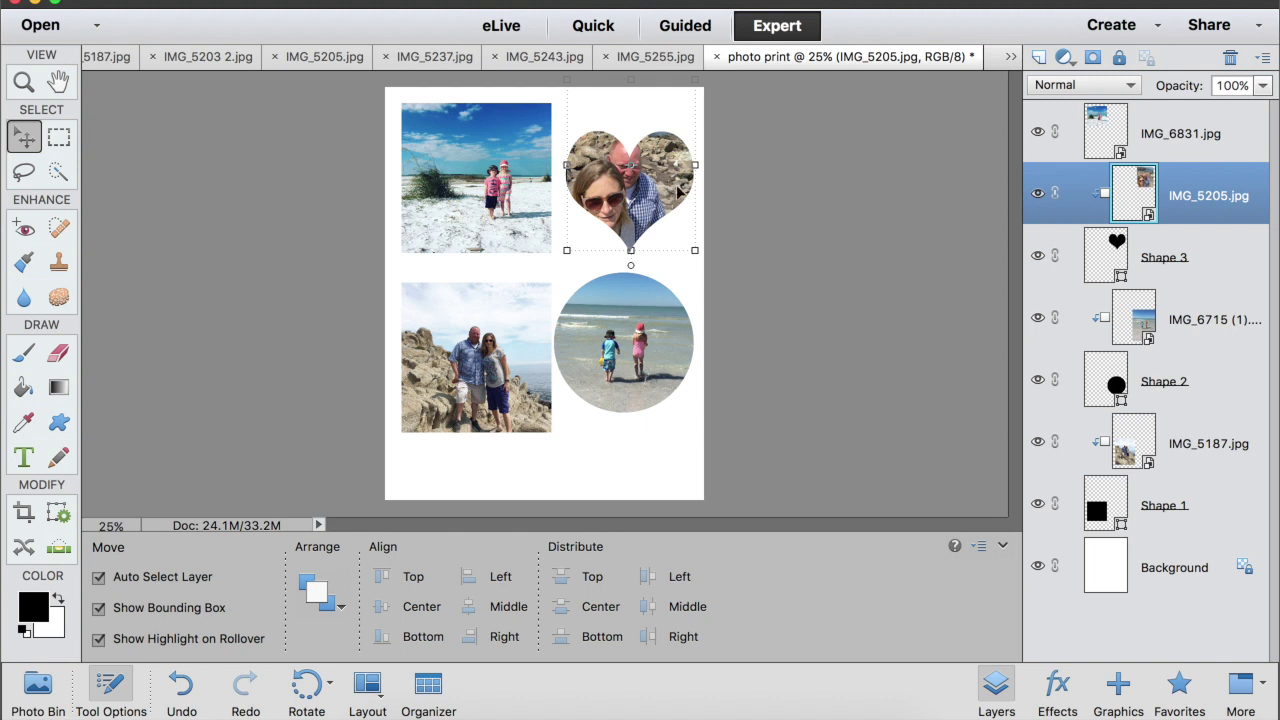
{"action": "left_click", "coordinate": [678, 238]}
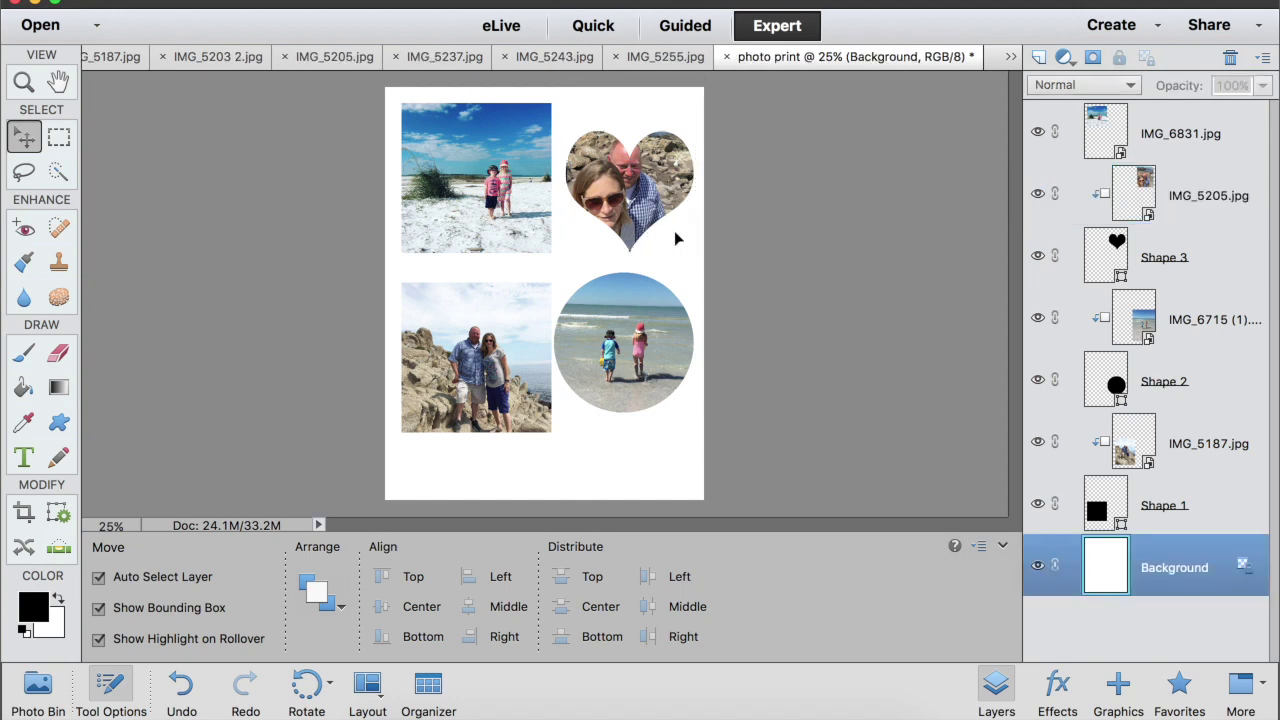
- Delete the IMG_5205.jpg layer and the heart shape layer beneath it
{"action": "left_click", "coordinate": [1133, 196]}
{"action": "key", "text": "Delete"}
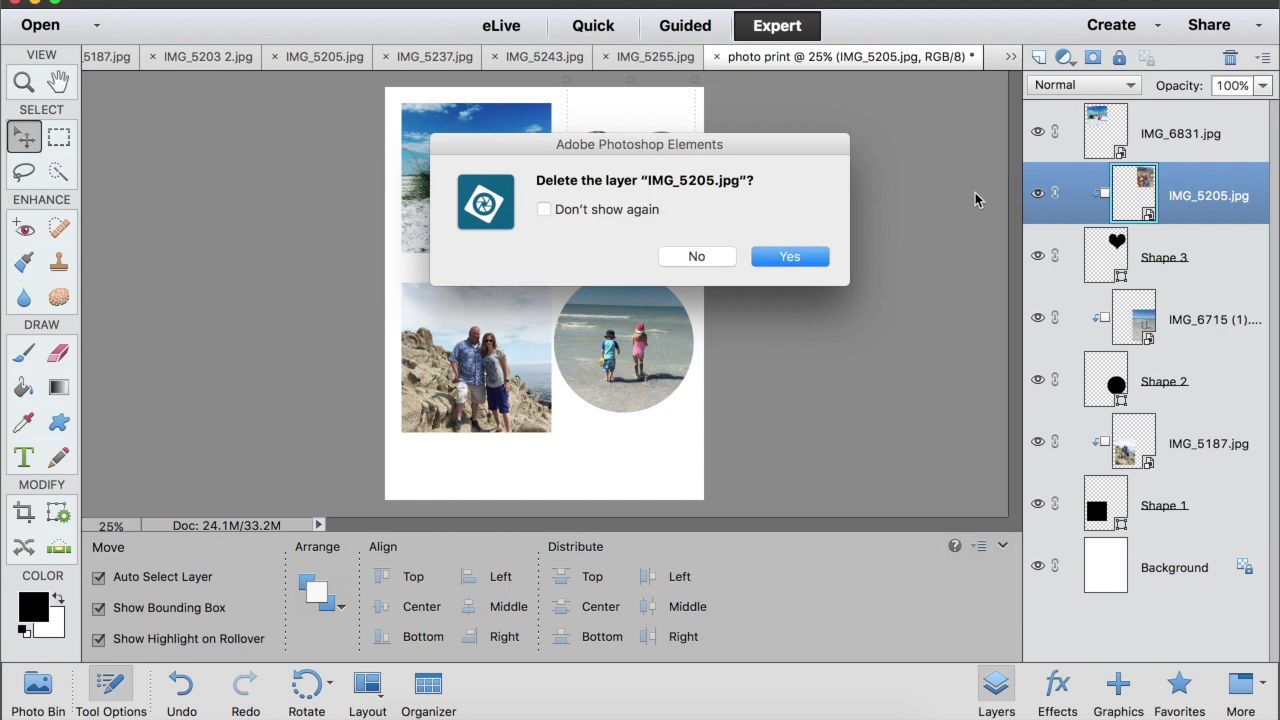
{"action": "left_click", "coordinate": [815, 258]}
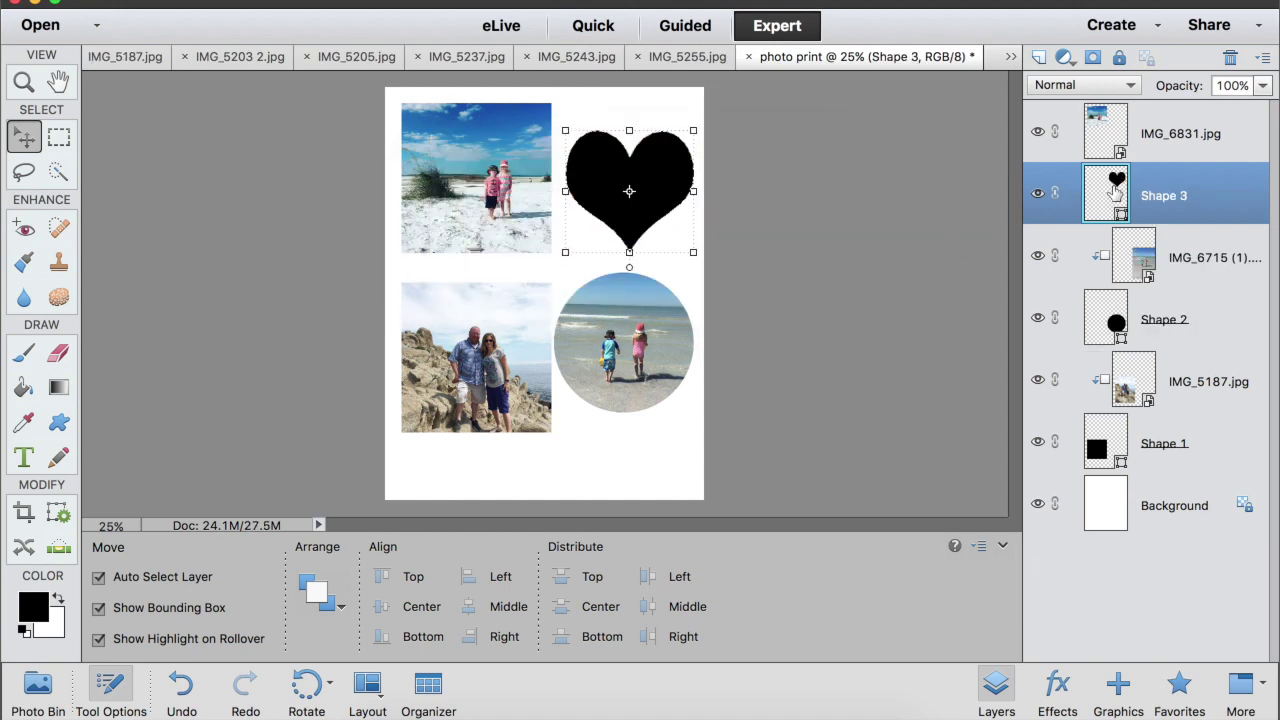
{"action": "key", "text": "Delete"}
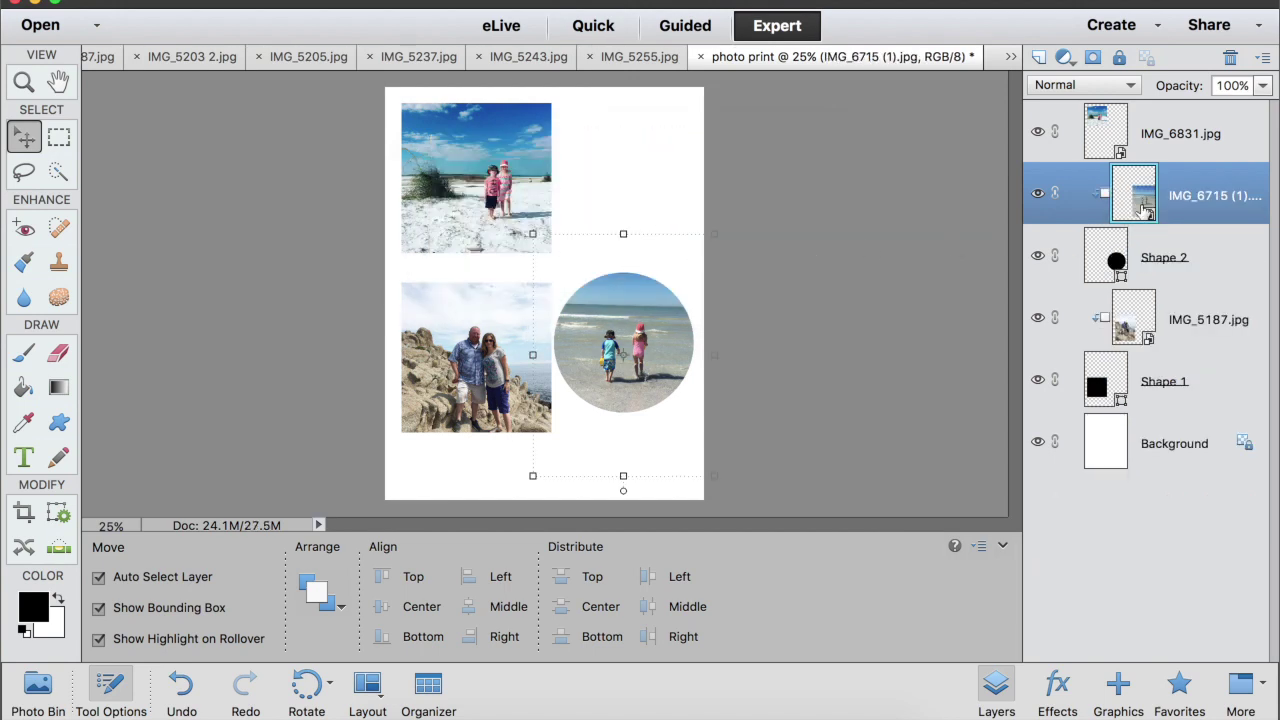
- Delete the IMG_6715 (1).jpg layer and the circle shape layer beneath it
{"action": "key", "text": "Delete"}
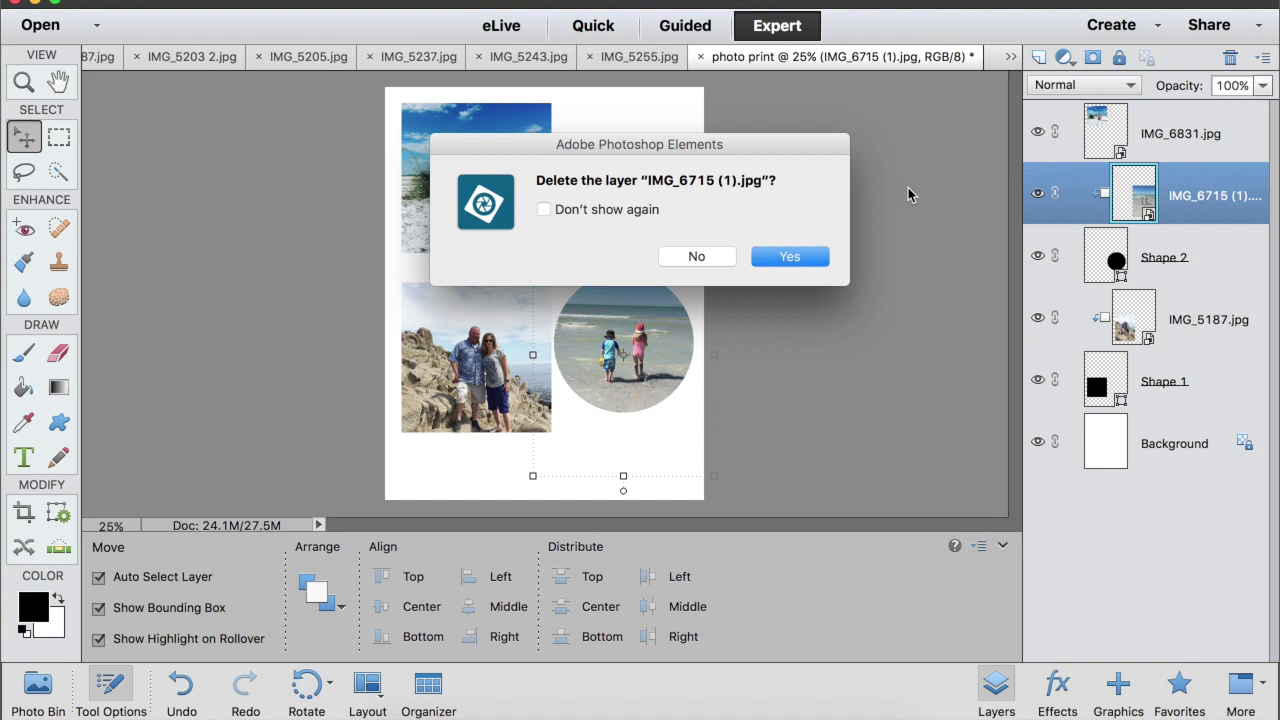
{"action": "left_click", "coordinate": [815, 258]}
{"action": "key", "text": "Delete"}
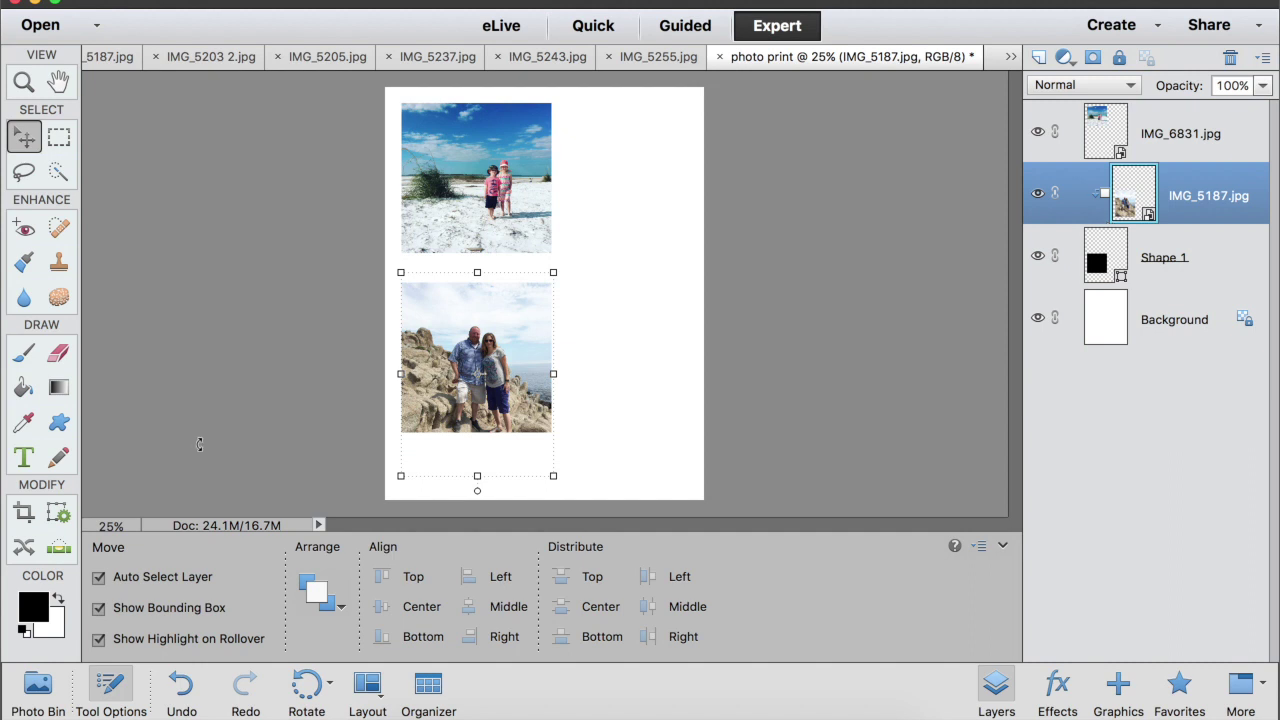
- Place three fixed-size rectangles, each 1.5 in wide and 2 in high, one below another beside the two existing photos
{"action": "left_click", "coordinate": [59, 424]}
{"action": "left_click", "coordinate": [141, 577]}
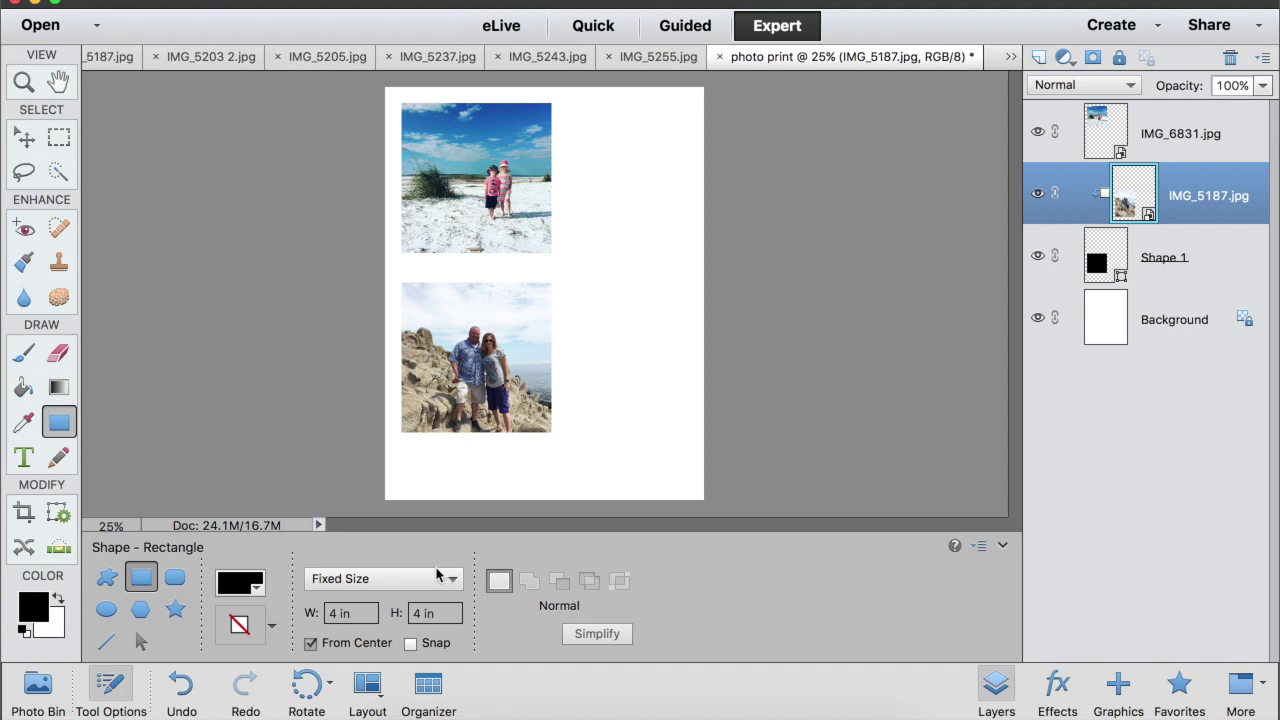
{"action": "left_click", "coordinate": [360, 612]}
{"action": "type", "text": "1.5"}
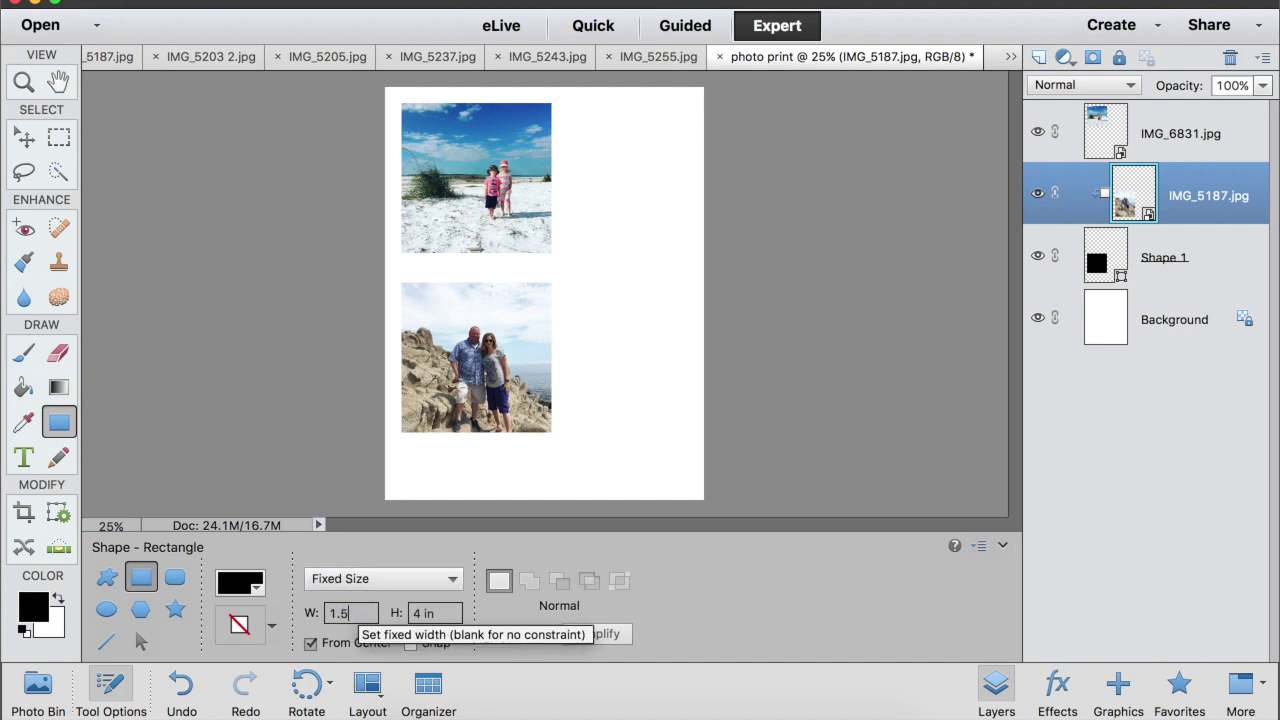
{"action": "left_click", "coordinate": [449, 606]}
{"action": "type", "text": "2"}
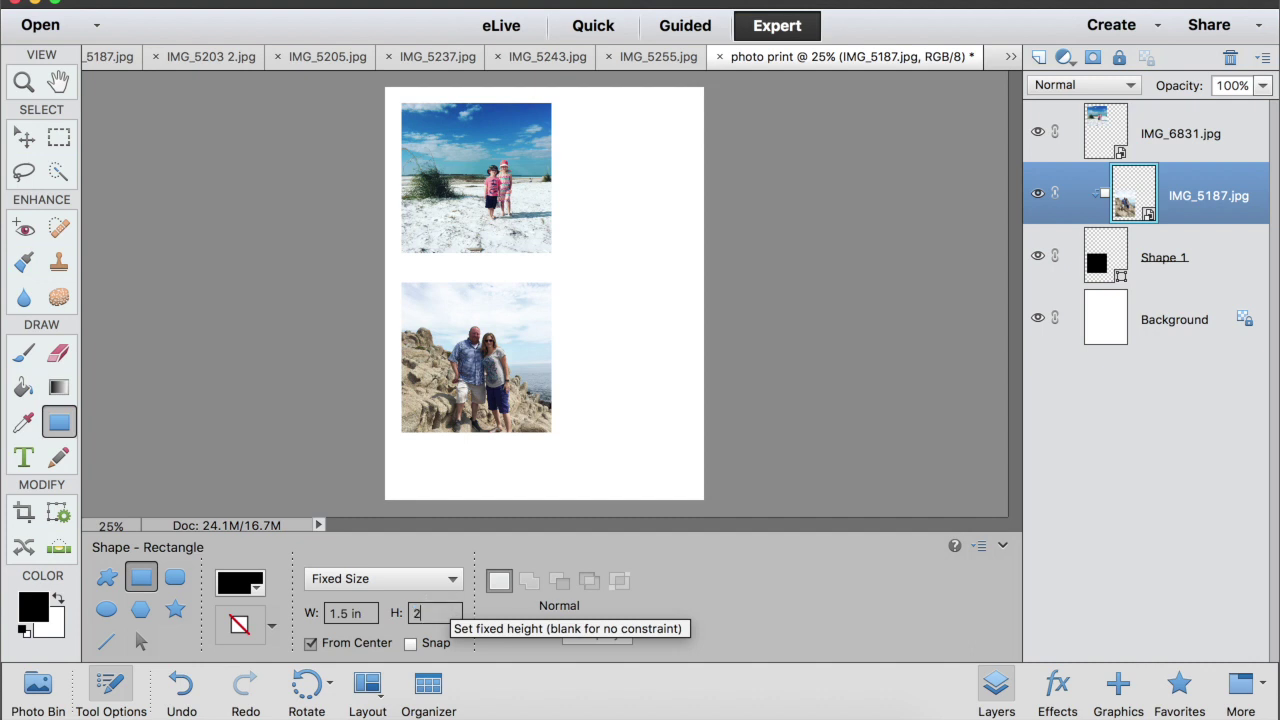
{"action": "left_click", "coordinate": [595, 187]}
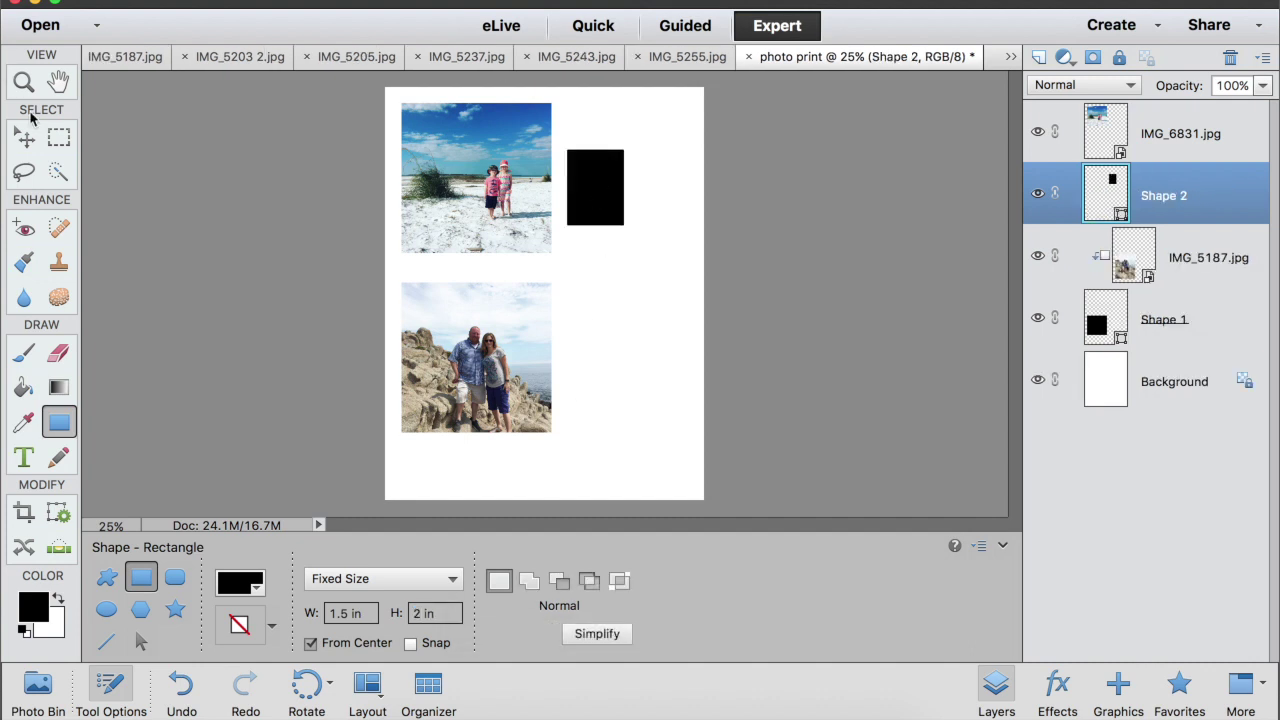
{"action": "left_click", "coordinate": [605, 276]}
{"action": "left_click", "coordinate": [595, 356]}
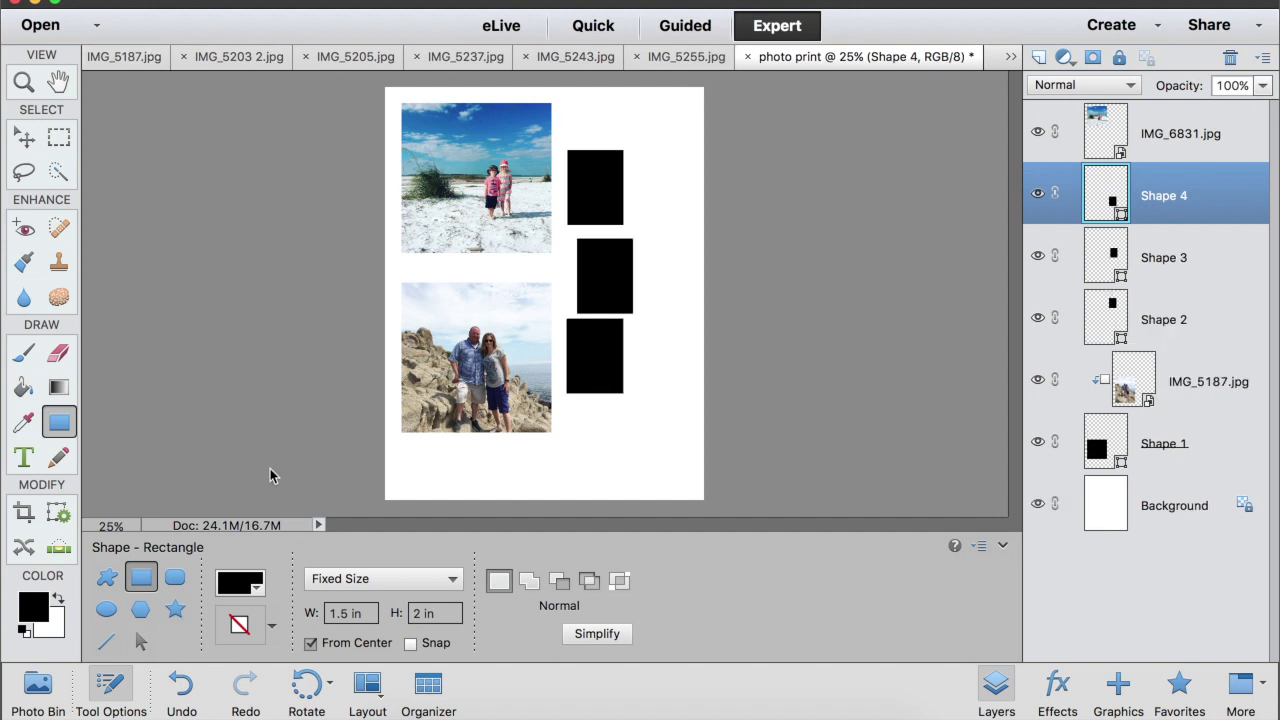
- Add another copy of the open photo IMG_5187.jpg, scale it to 18.18% and fit it over the lowest 1.5 × 2 in rectangle
{"action": "left_click", "coordinate": [40, 688]}
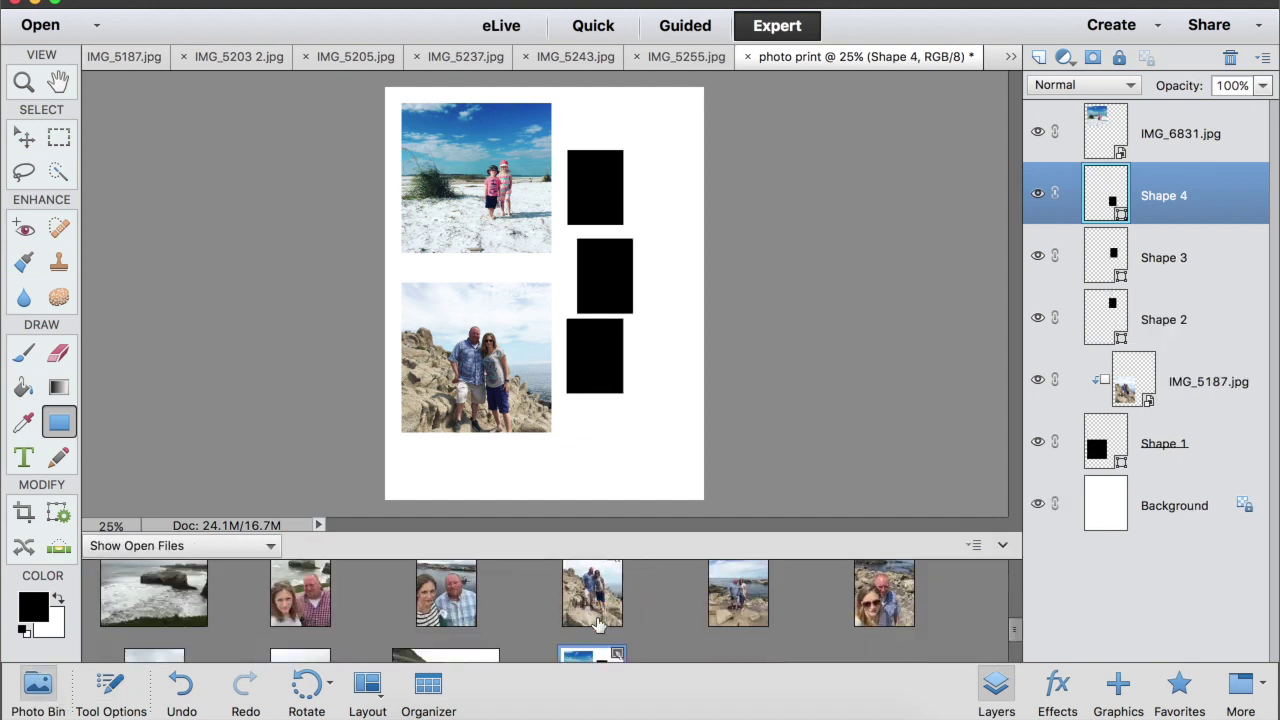
{"action": "left_click_drag", "start_coordinate": [597, 623], "coordinate": [604, 385]}
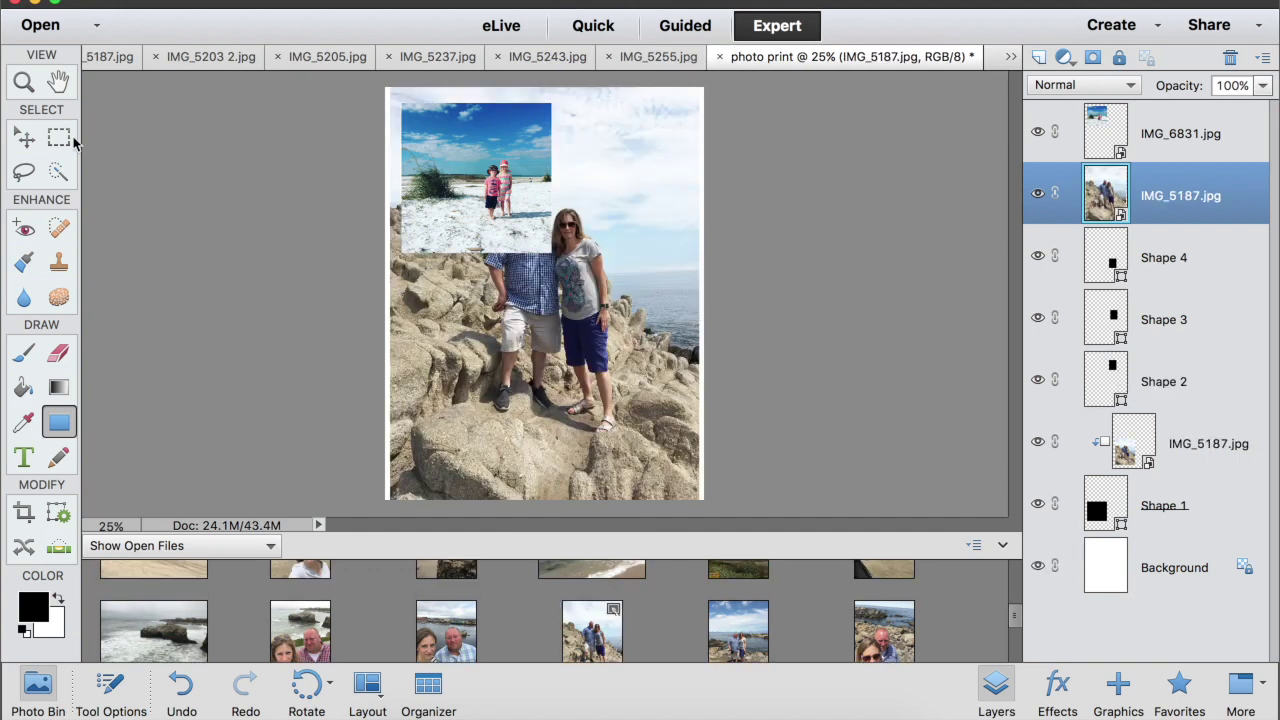
{"action": "left_click", "coordinate": [25, 137]}
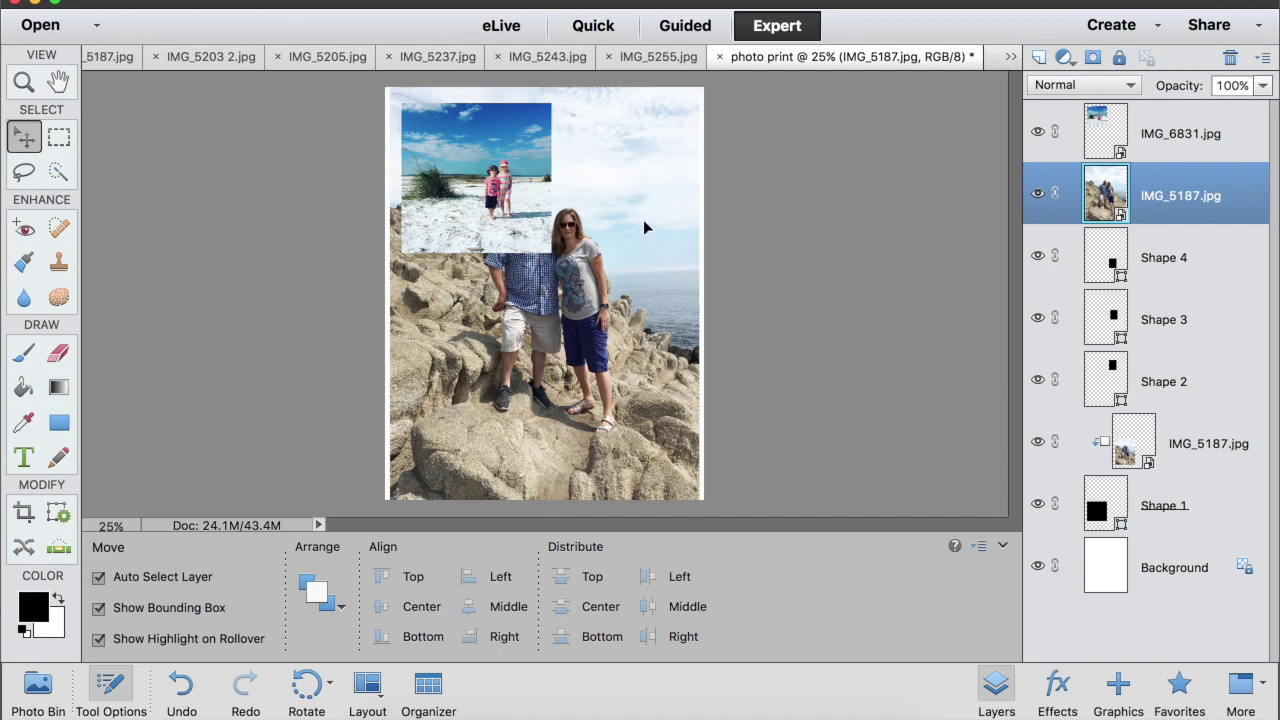
{"action": "left_click_drag", "start_coordinate": [701, 89], "coordinate": [598, 342]}
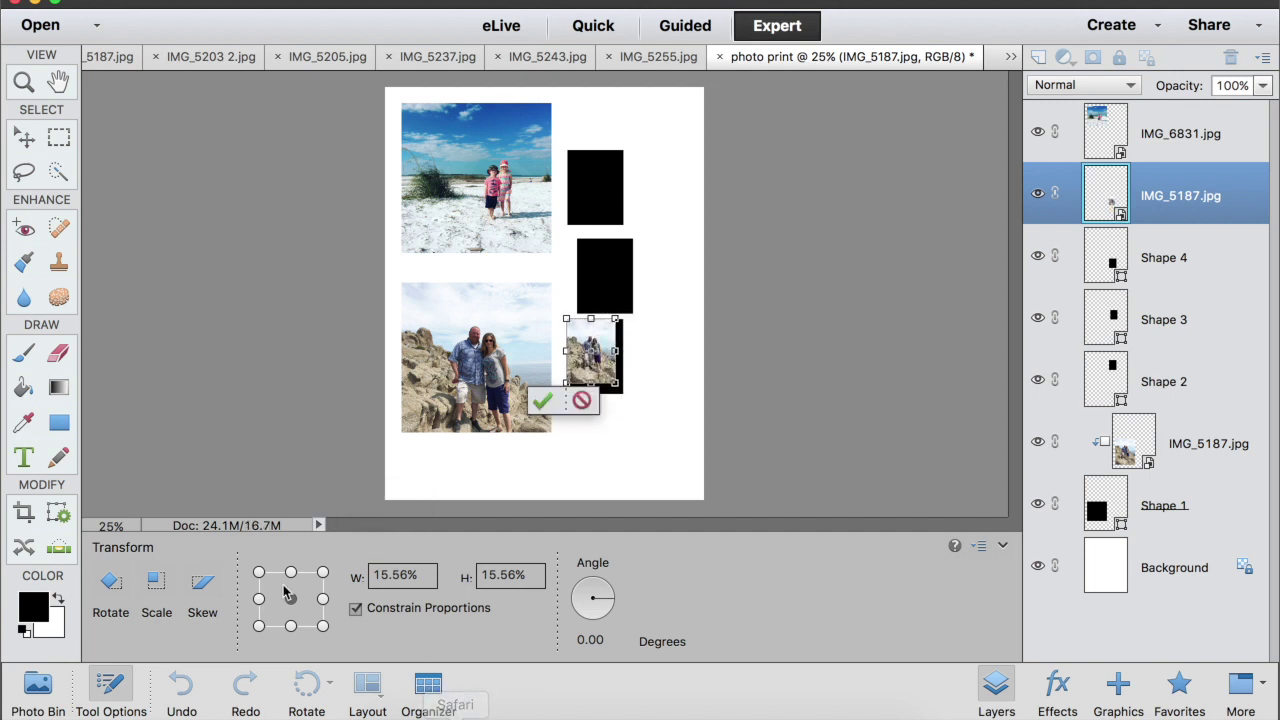
{"action": "left_click_drag", "start_coordinate": [612, 382], "coordinate": [622, 393]}
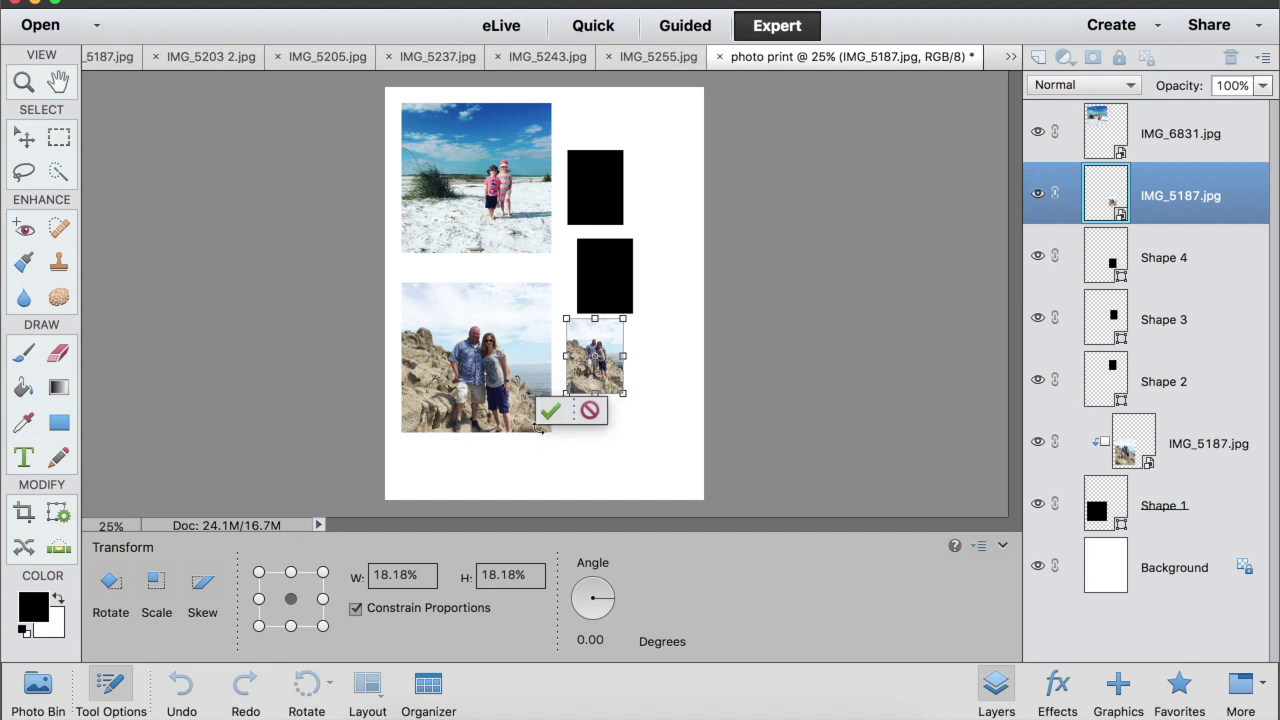
{"action": "left_click", "coordinate": [549, 409]}
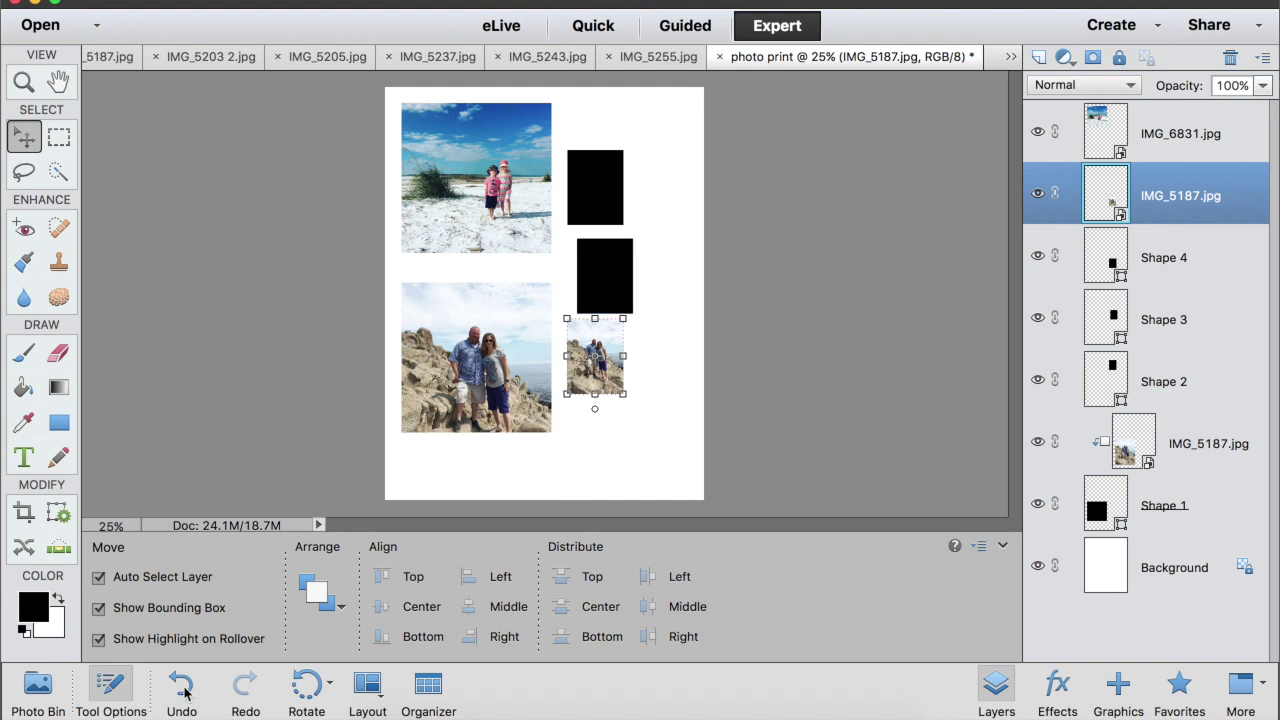
- Switch to the Untitled-1 layout and open its print settings with the print size at Actual Size (8.50" x 11.00")
{"action": "left_click", "coordinate": [38, 690]}
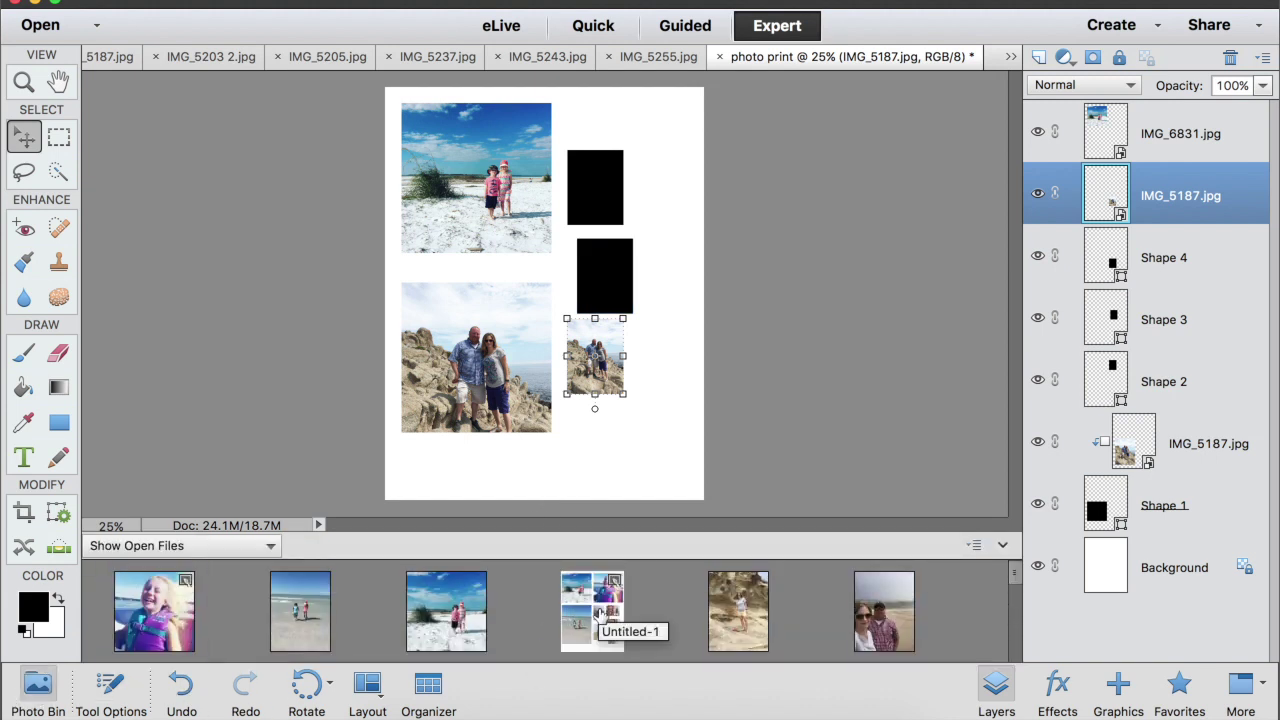
{"action": "left_click", "coordinate": [598, 612]}
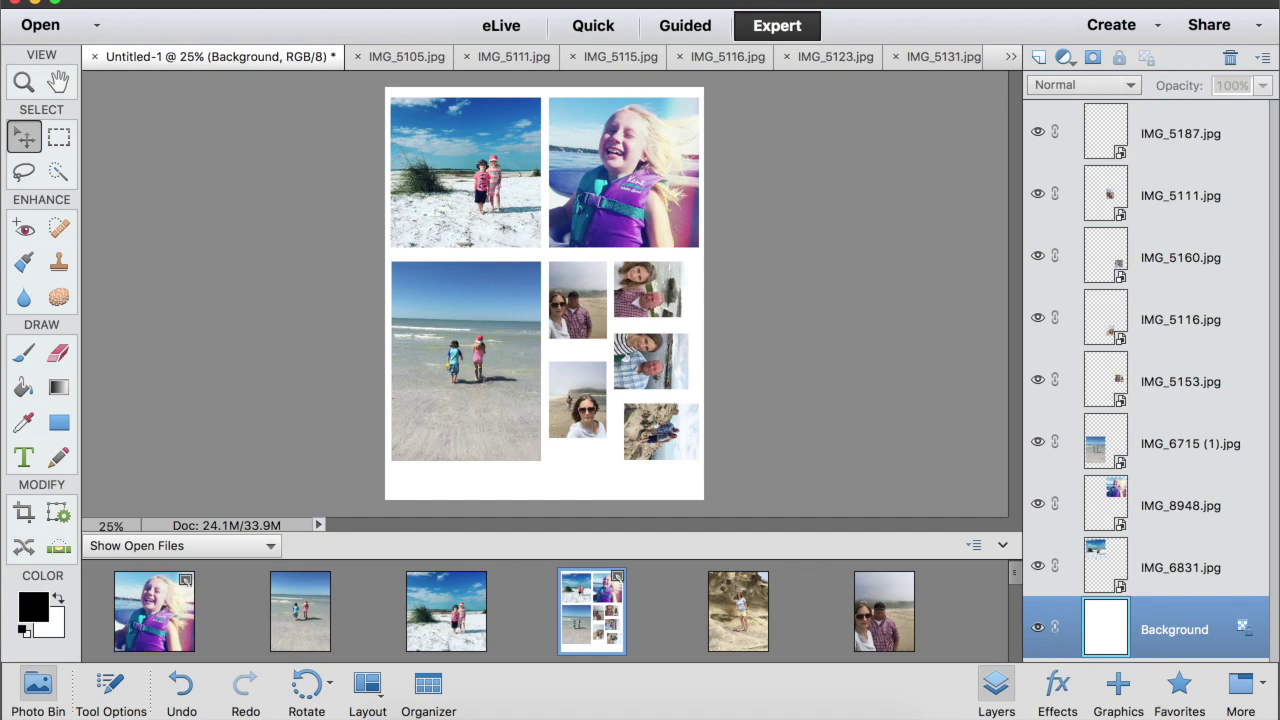
{"action": "left_click", "coordinate": [268, 1]}
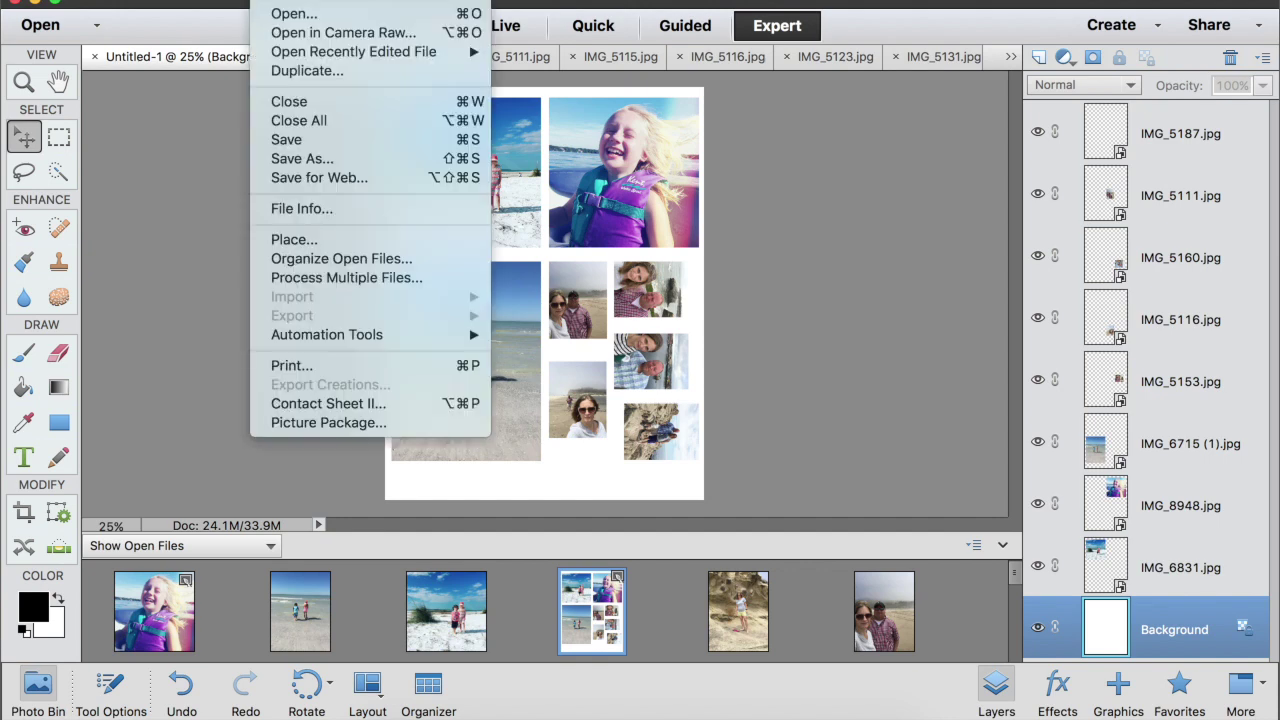
{"action": "left_click", "coordinate": [291, 366]}
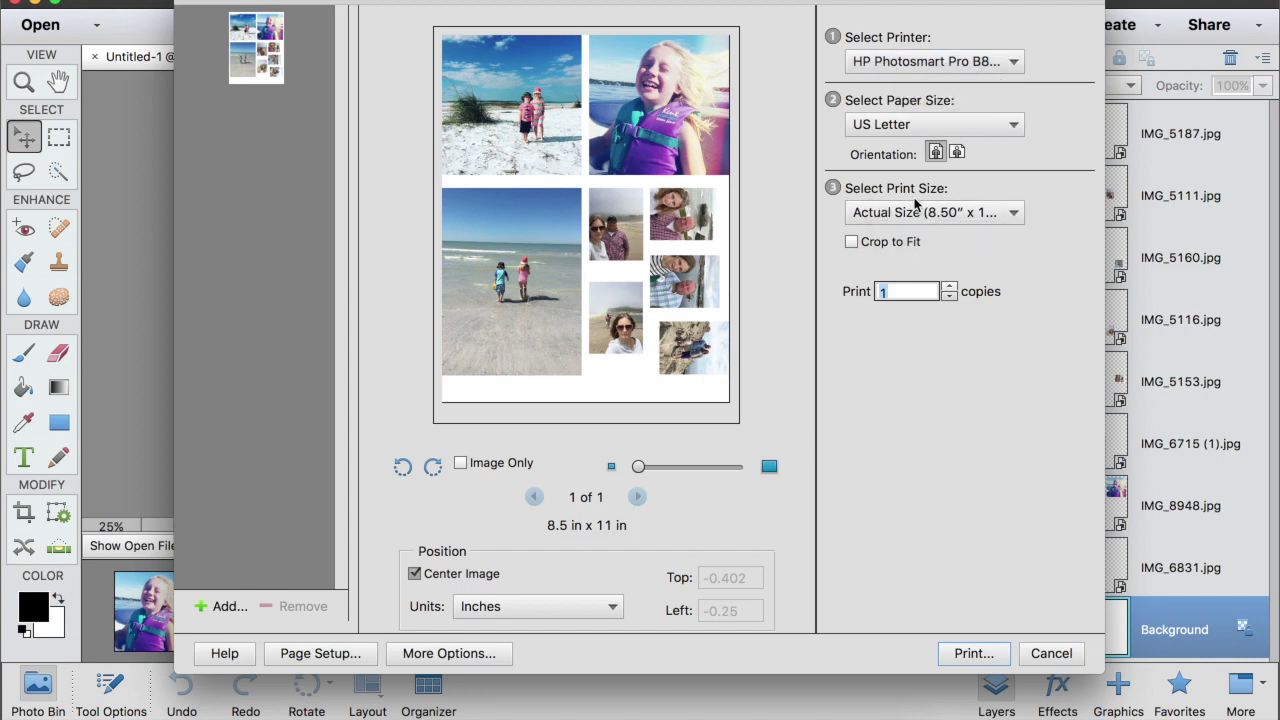
{"action": "left_click", "coordinate": [918, 212]}
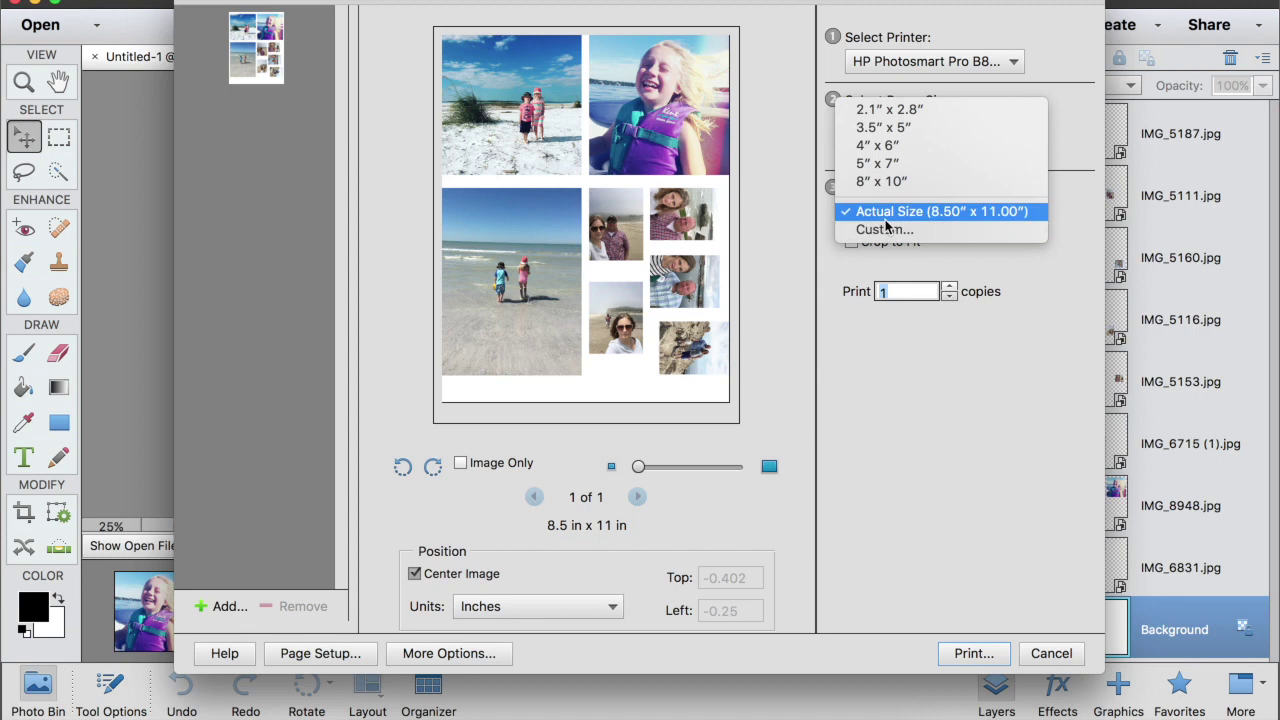
{"action": "left_click", "coordinate": [886, 212]}
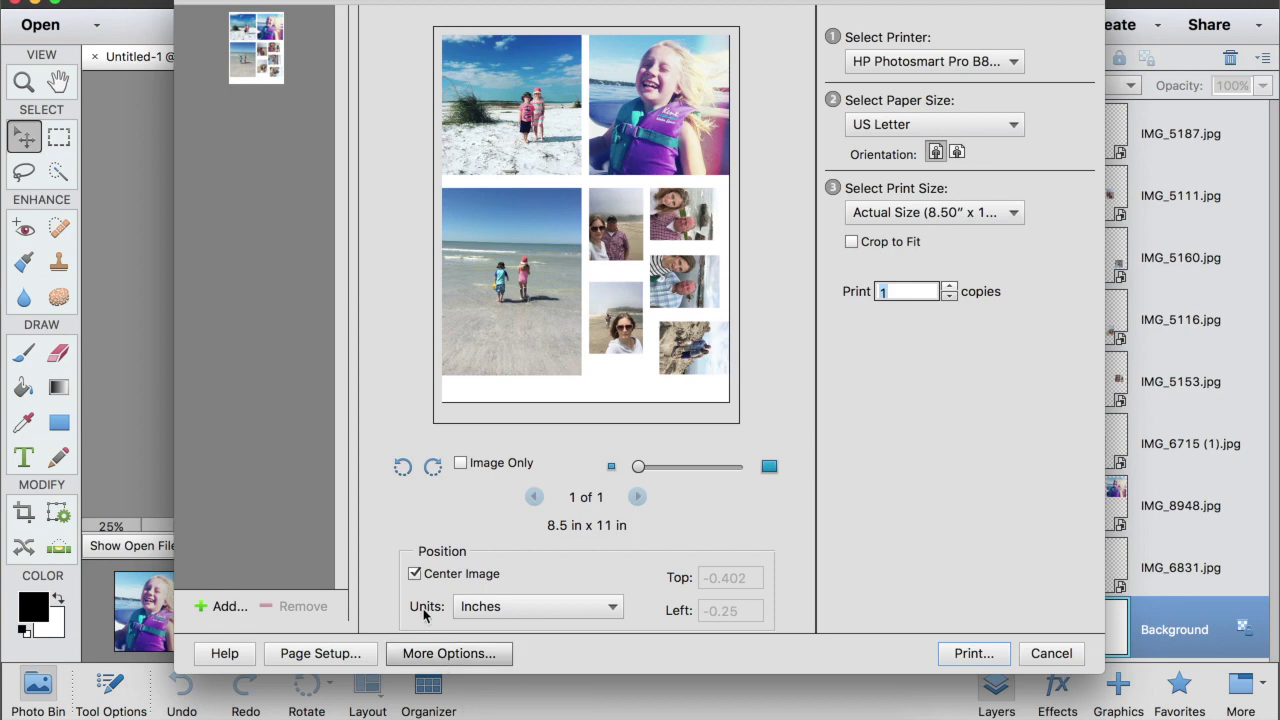
- Try a 0.5 inch border around the printed page in the additional printing choices and apply it
{"action": "left_click", "coordinate": [480, 662]}
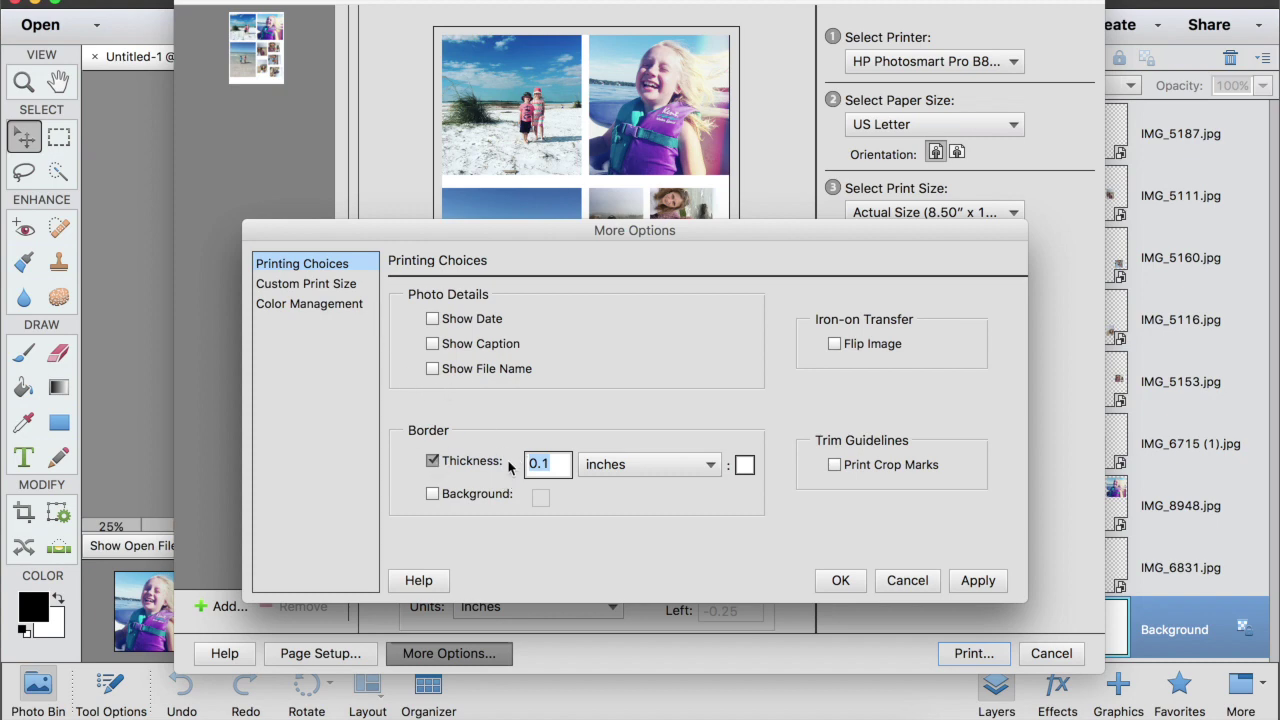
{"action": "left_click", "coordinate": [433, 466]}
{"action": "left_click", "coordinate": [554, 463]}
{"action": "left_click", "coordinate": [980, 584]}
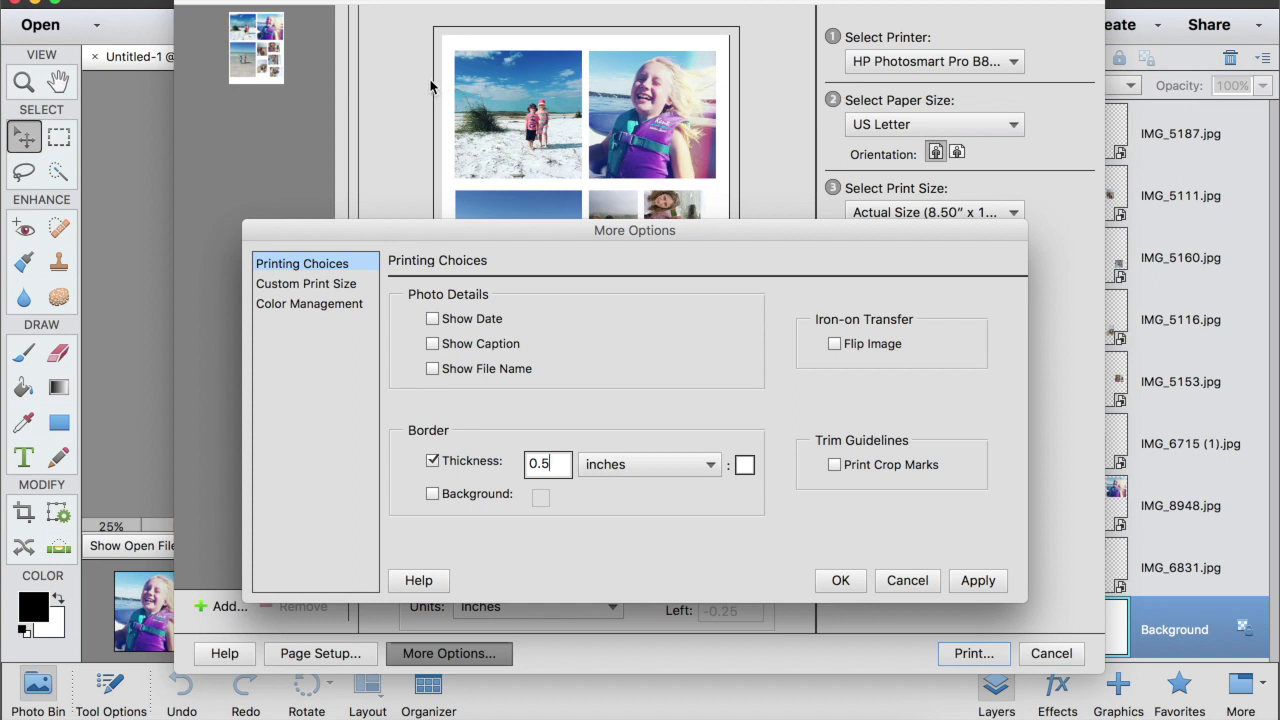
- Turn off the border thickness option, accept the additional options and close the print settings without printing
{"action": "left_click", "coordinate": [432, 461]}
{"action": "left_click", "coordinate": [975, 582]}
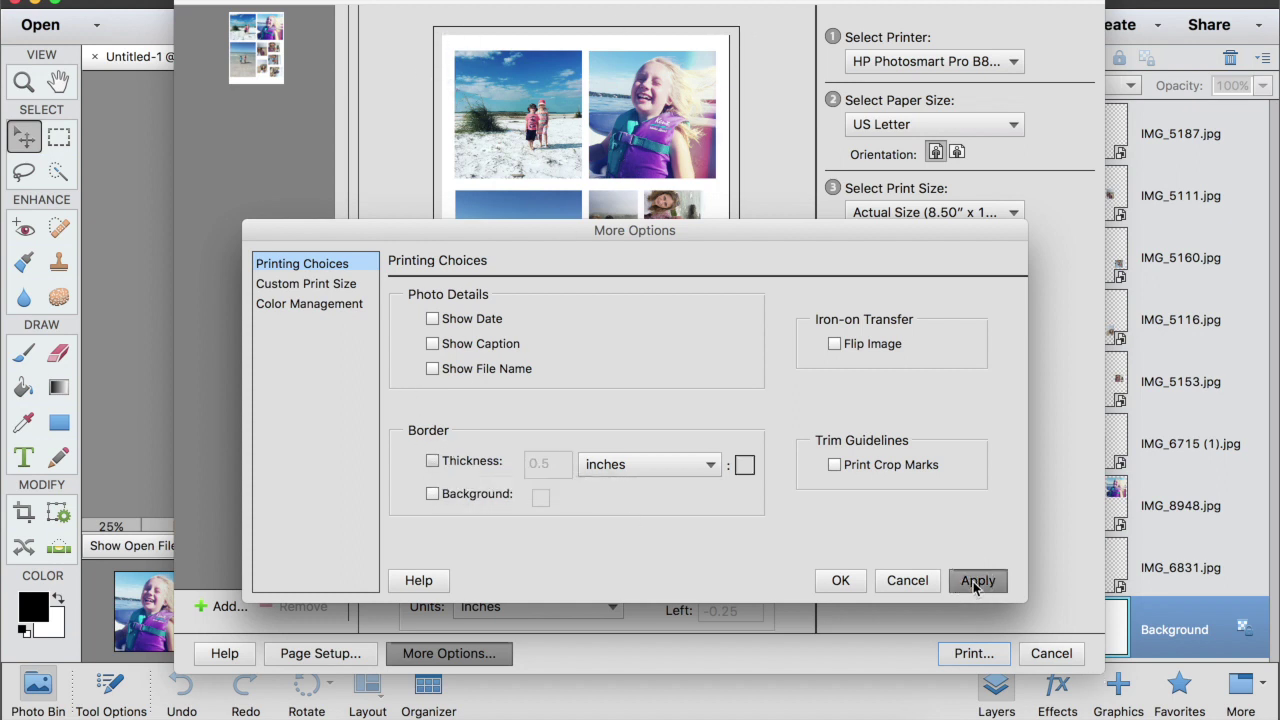
{"action": "left_click", "coordinate": [849, 586]}
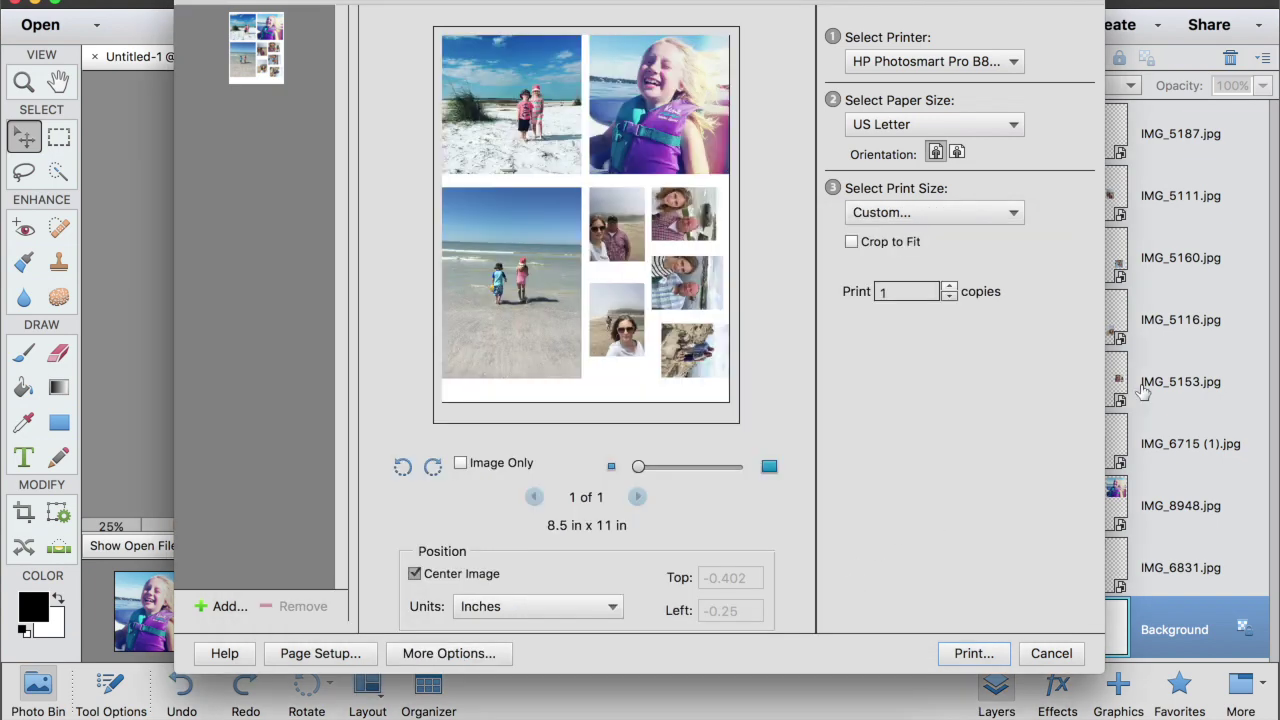
{"action": "left_click", "coordinate": [1048, 658]}
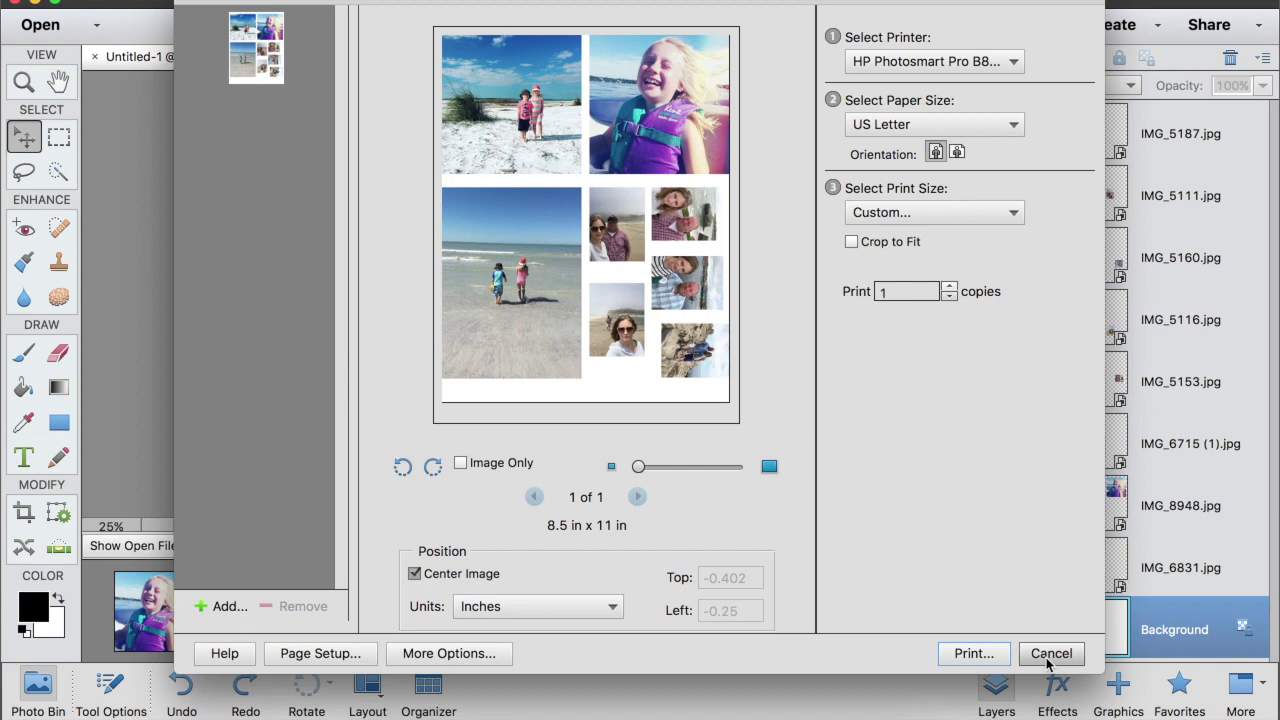
{"action": "left_click", "coordinate": [1048, 656]}
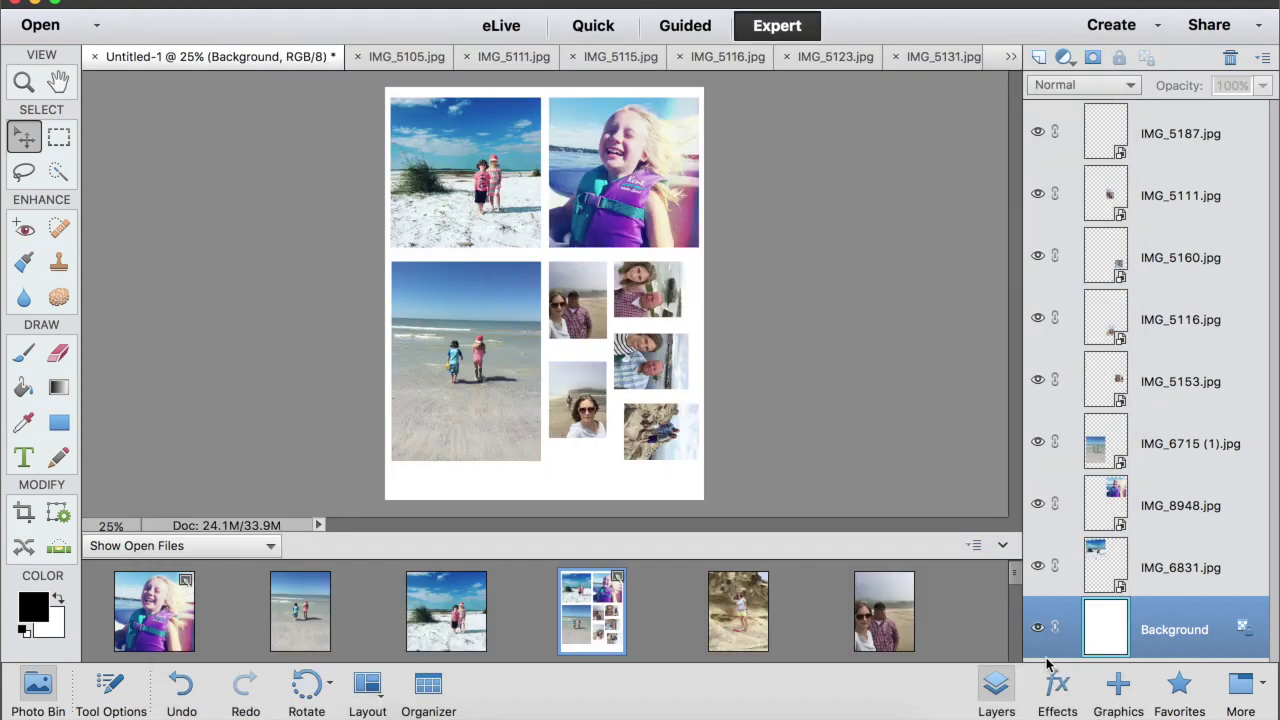